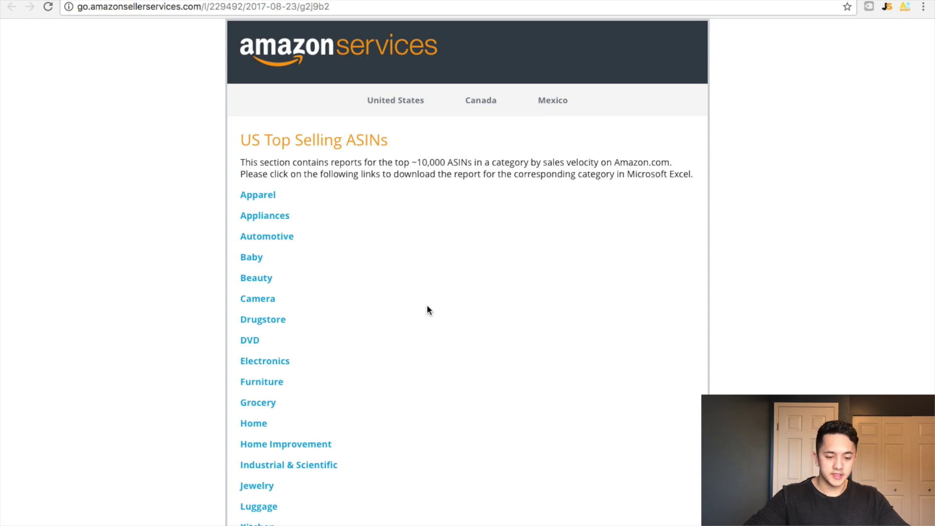
Step: Browse the Lawn and Garden ASIN report, then bring up the max_3p_price column's filter options
scroll(427, 307, down, 5)
scroll(427, 307, up, 5)
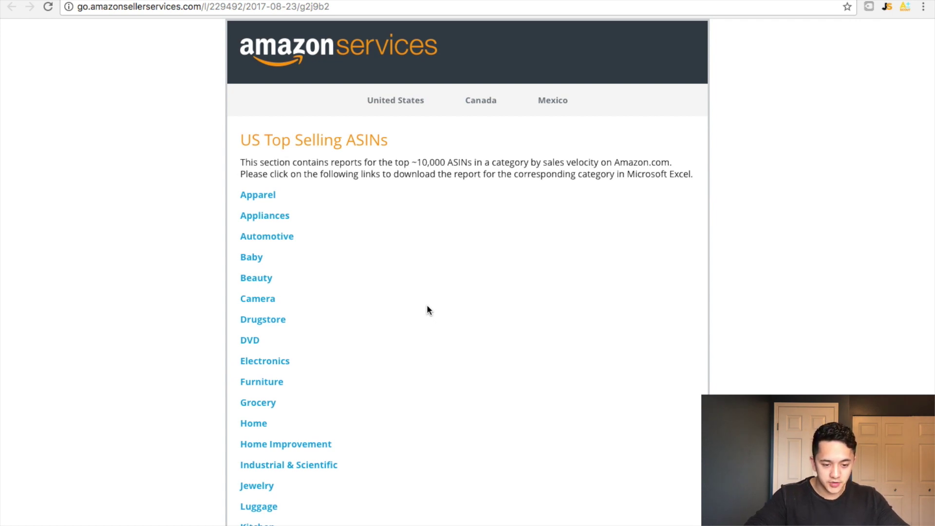
scroll(427, 310, down, 2)
scroll(427, 310, up, 2)
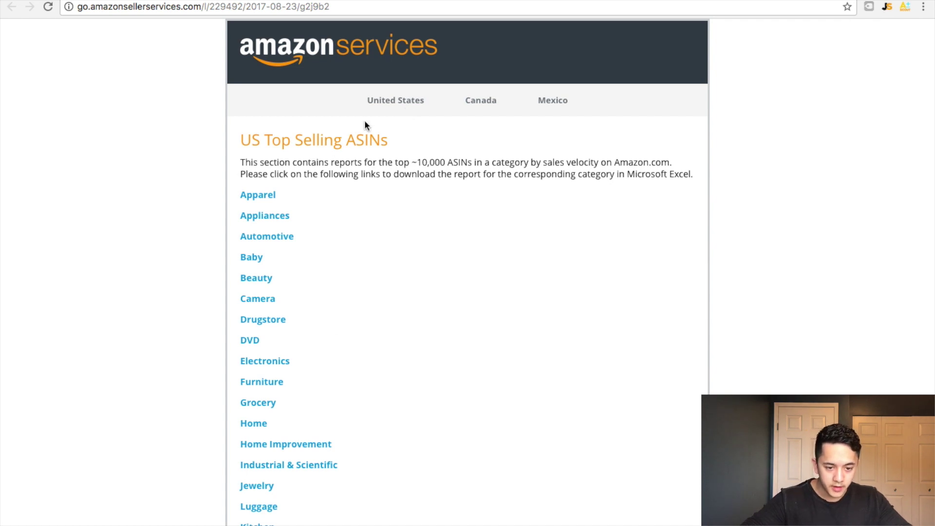
scroll(280, 366, down, 3)
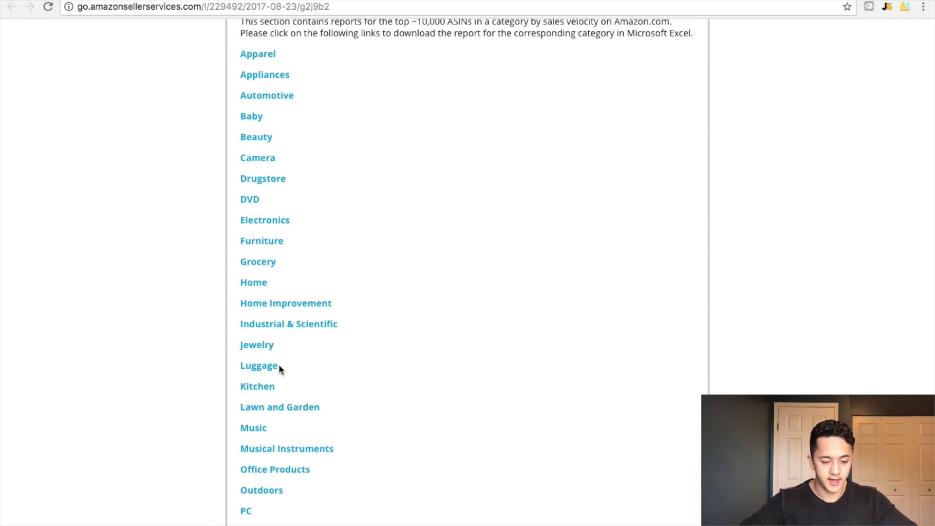
scroll(280, 366, down, 3)
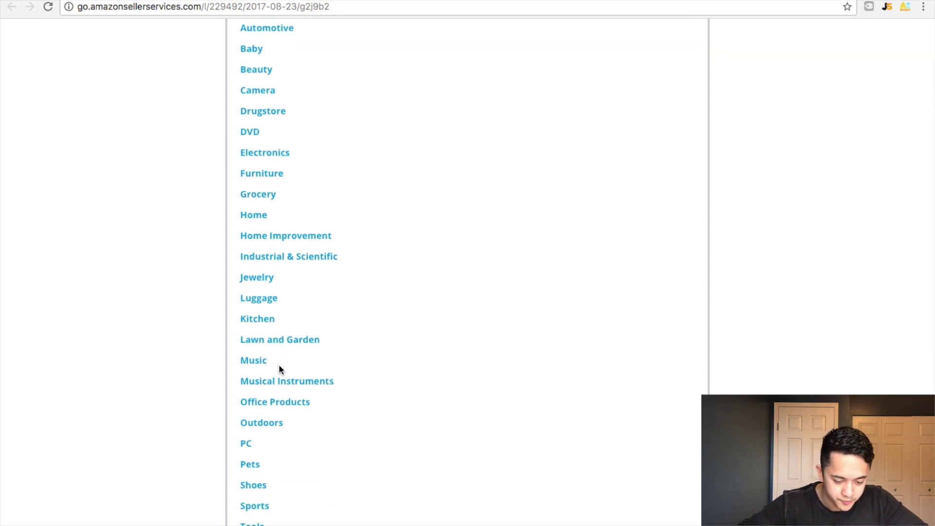
scroll(279, 366, up, 5)
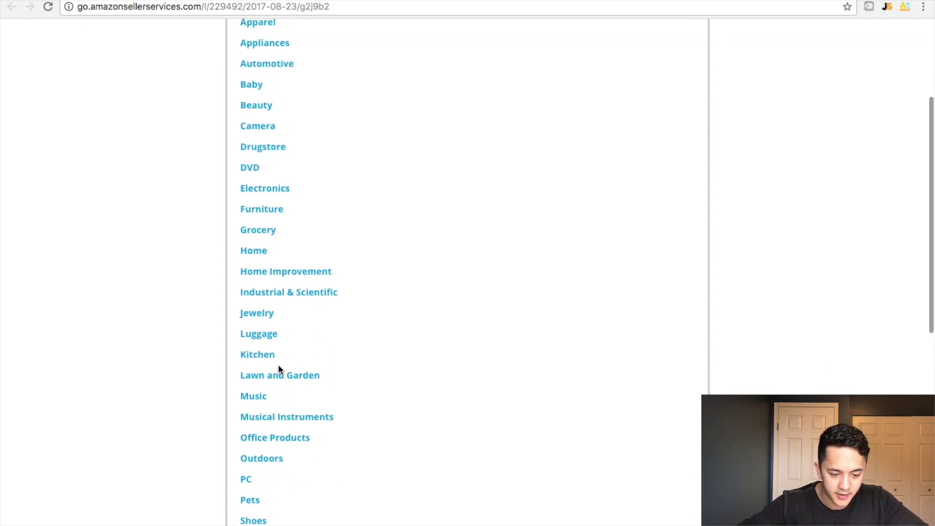
scroll(279, 364, up, 4)
scroll(279, 365, down, 9)
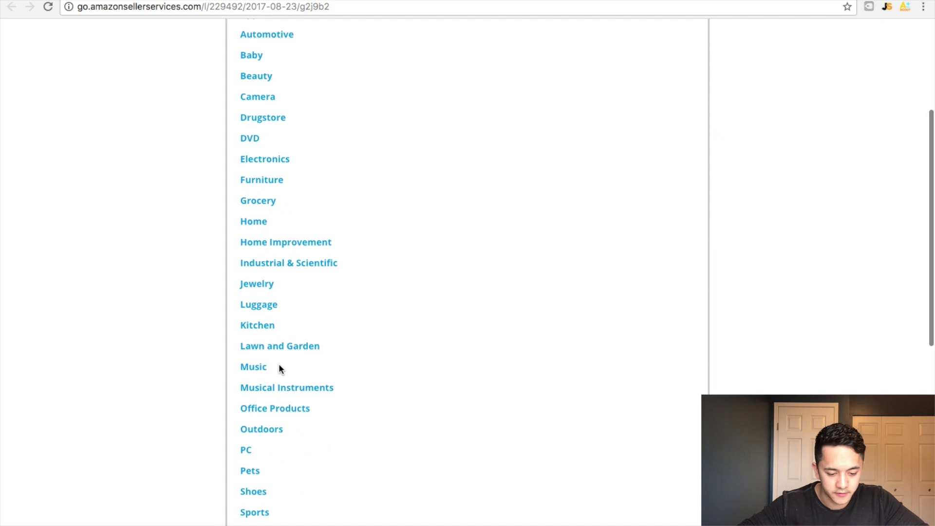
scroll(289, 414, down, 6)
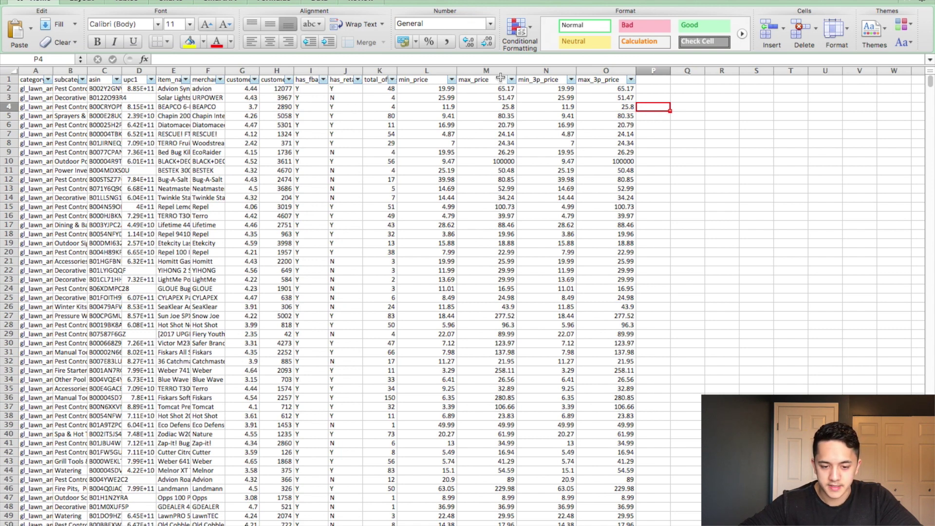
click(630, 79)
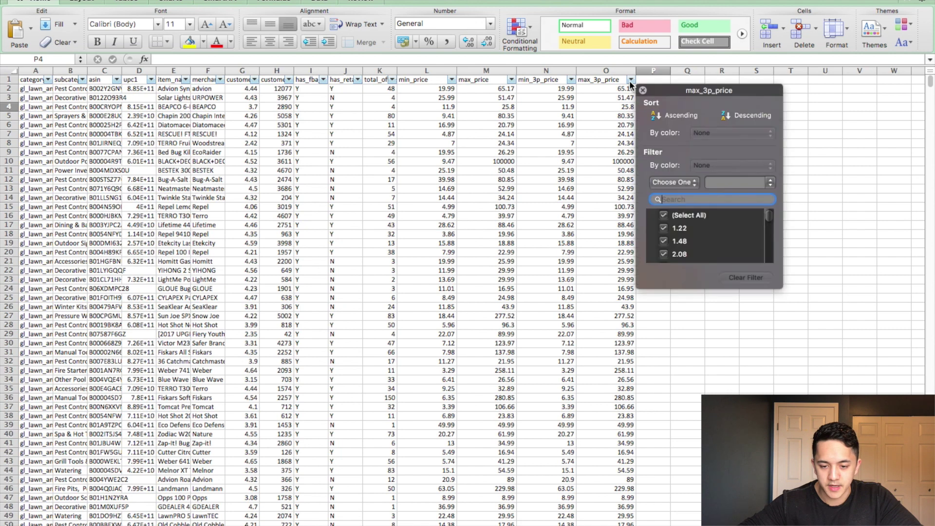
Step: Filter max_3p_price to values less than 56
click(662, 184)
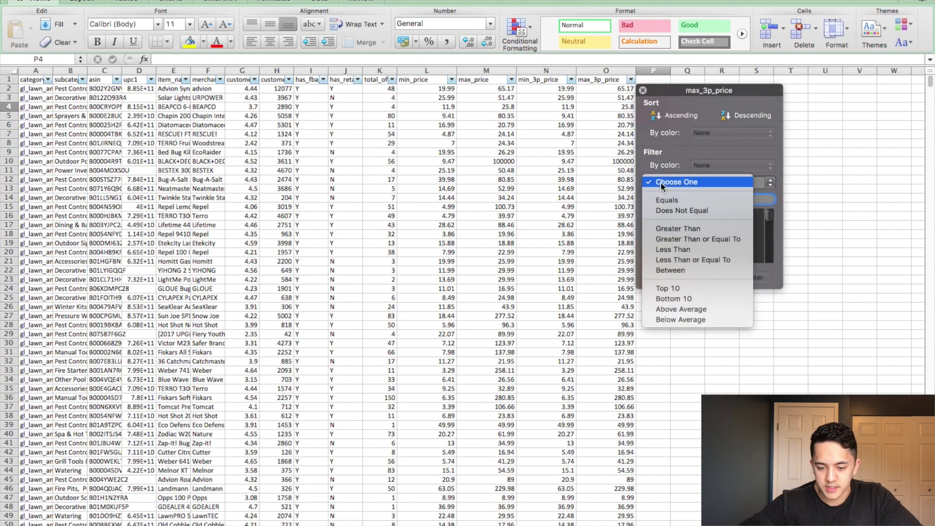
click(694, 250)
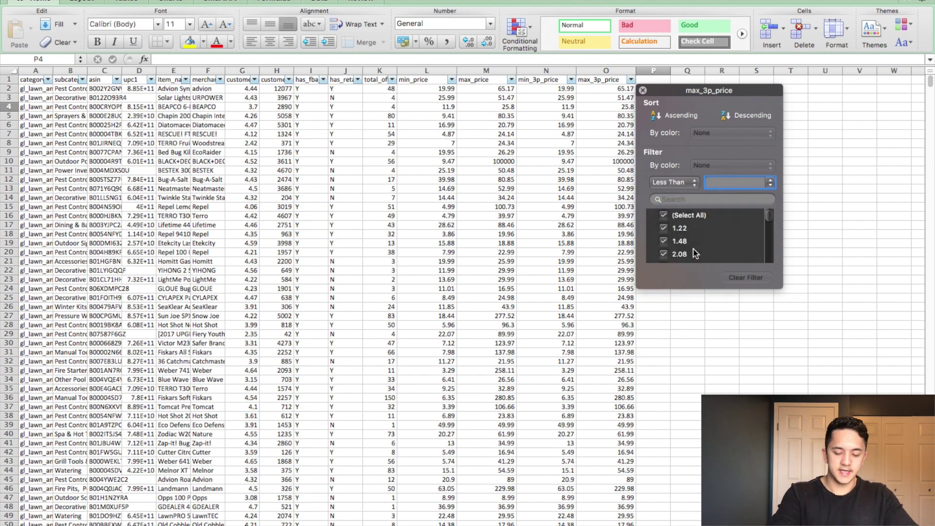
text(56)
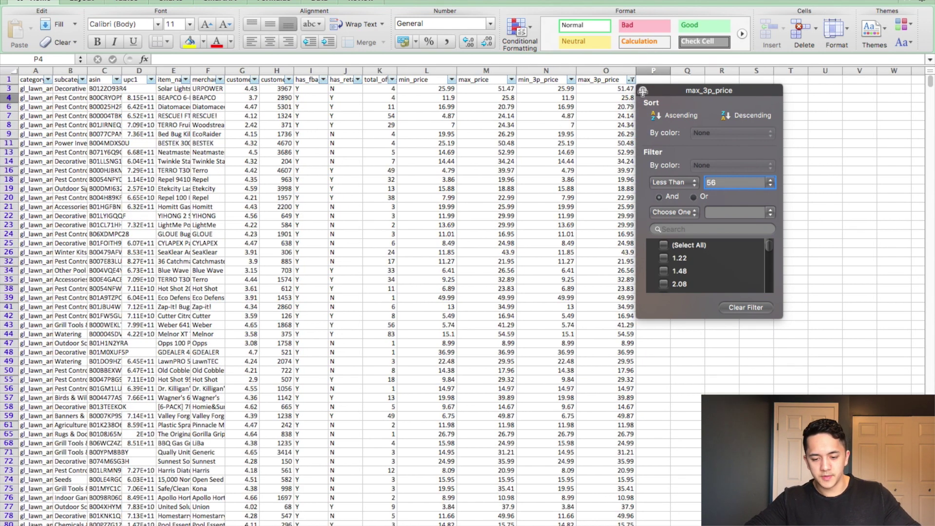
click(643, 91)
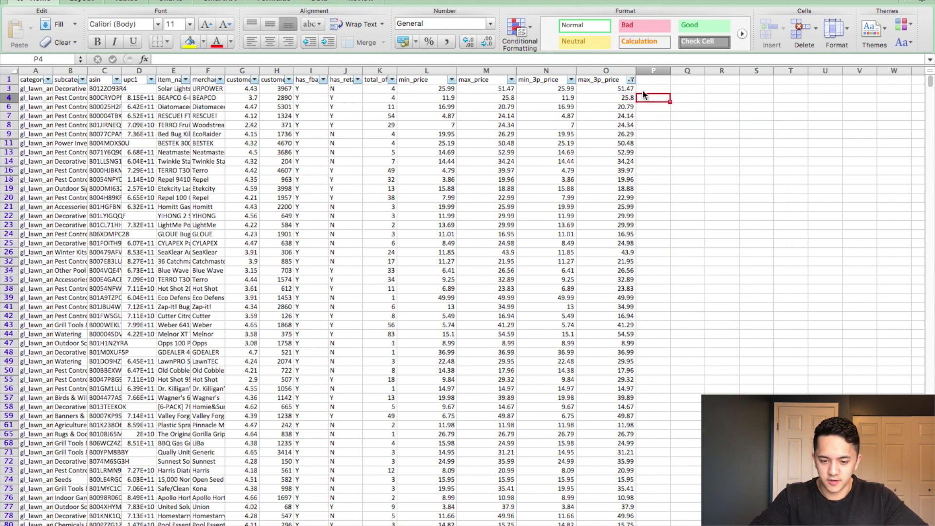
Step: Filter max_price to values less than 56
click(511, 80)
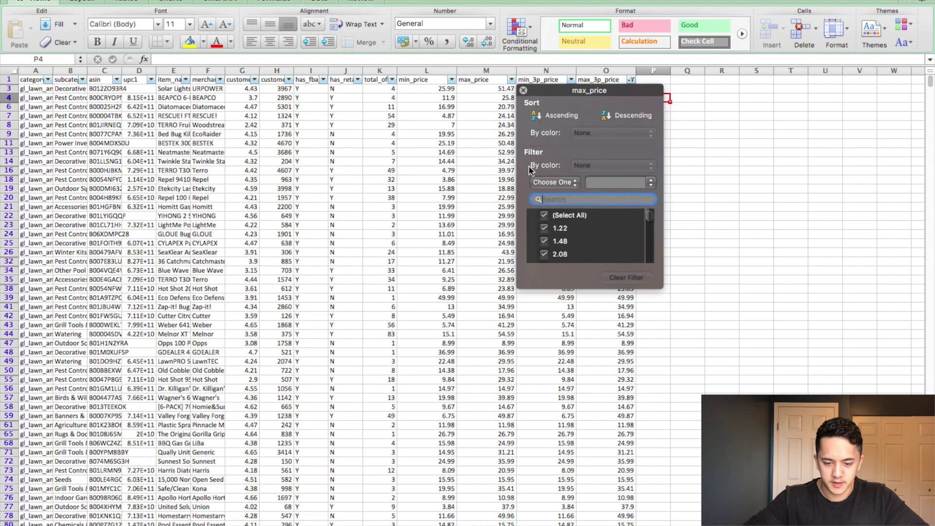
click(548, 181)
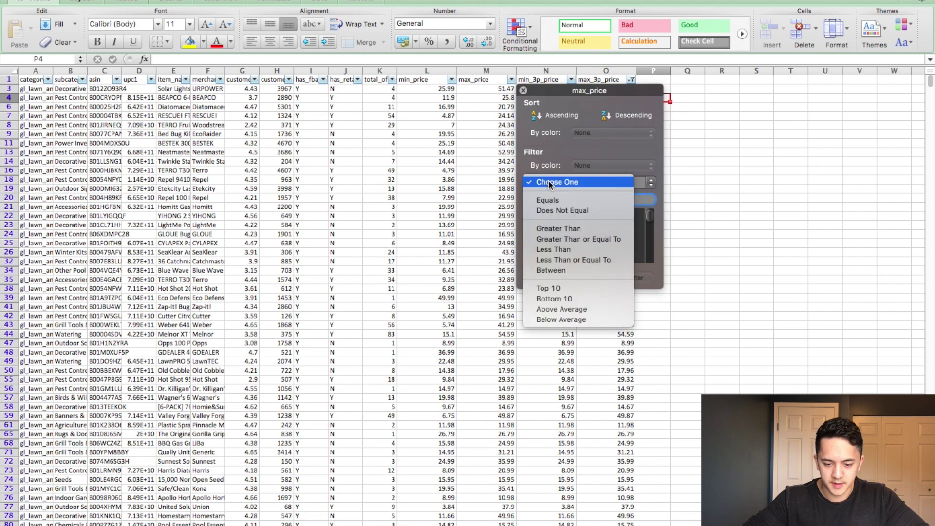
click(591, 249)
click(616, 184)
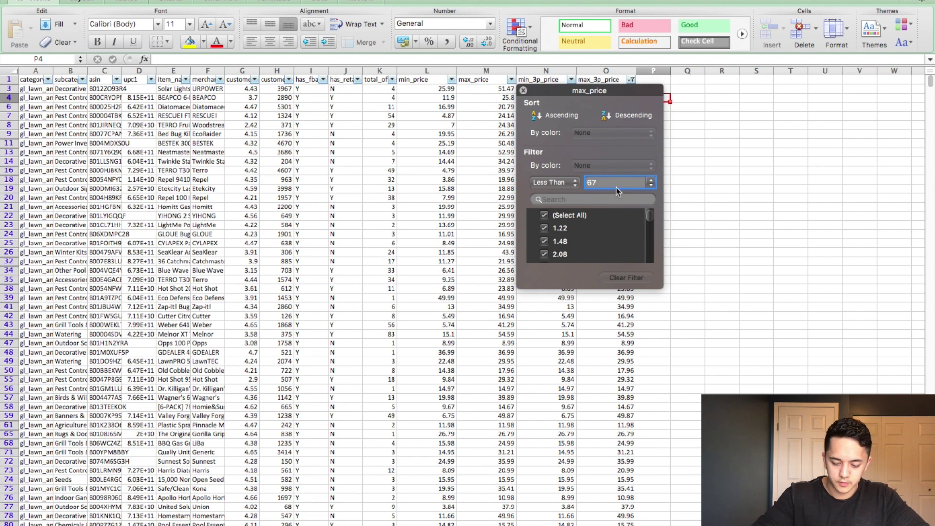
key(BackSpace)
key(BackSpace)
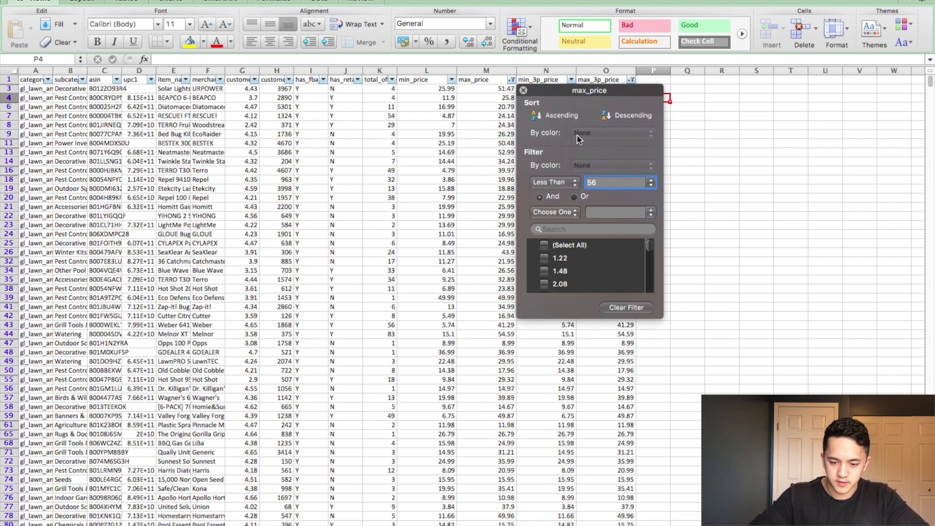
click(523, 90)
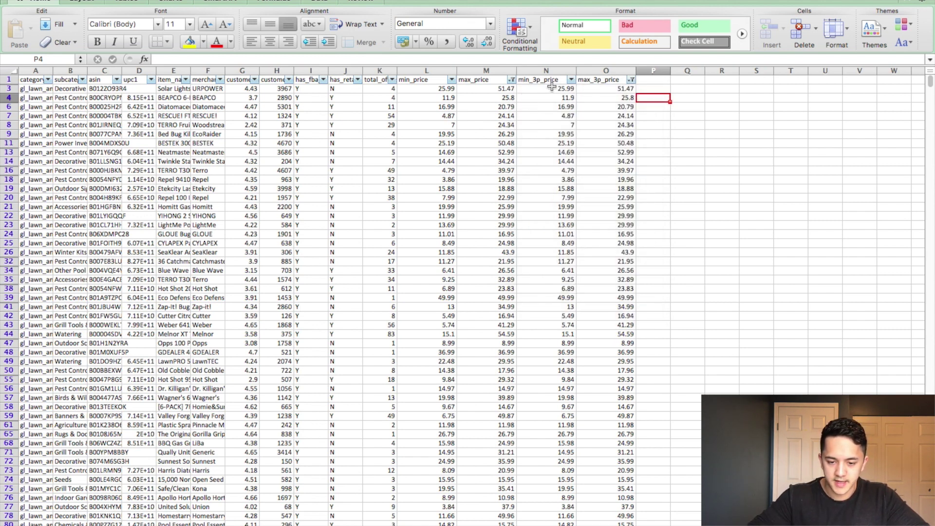
Step: Filter min_3p_price to values greater than 17
click(571, 79)
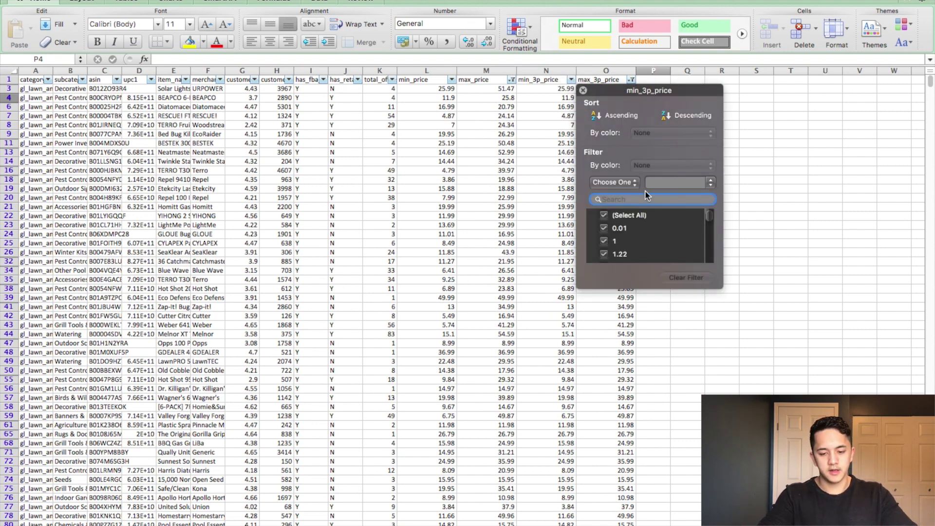
text(17)
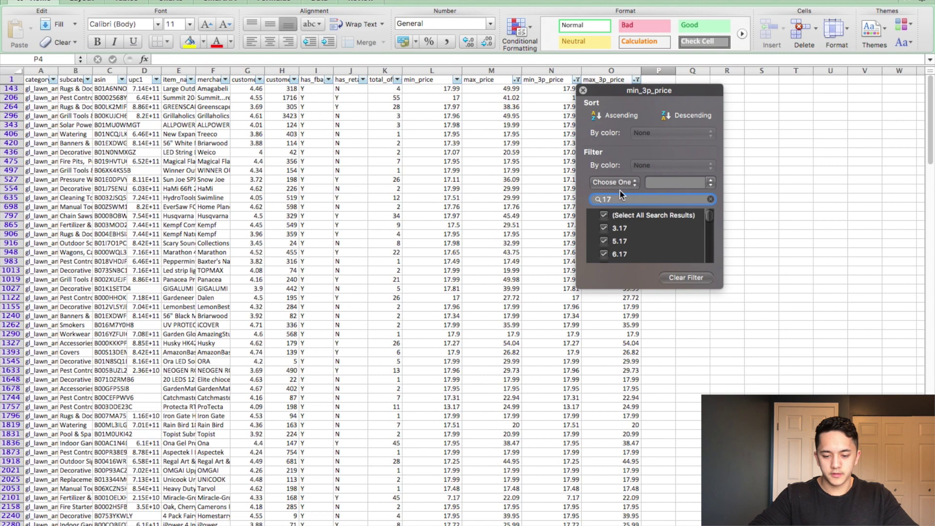
key(BackSpace)
key(BackSpace)
click(611, 183)
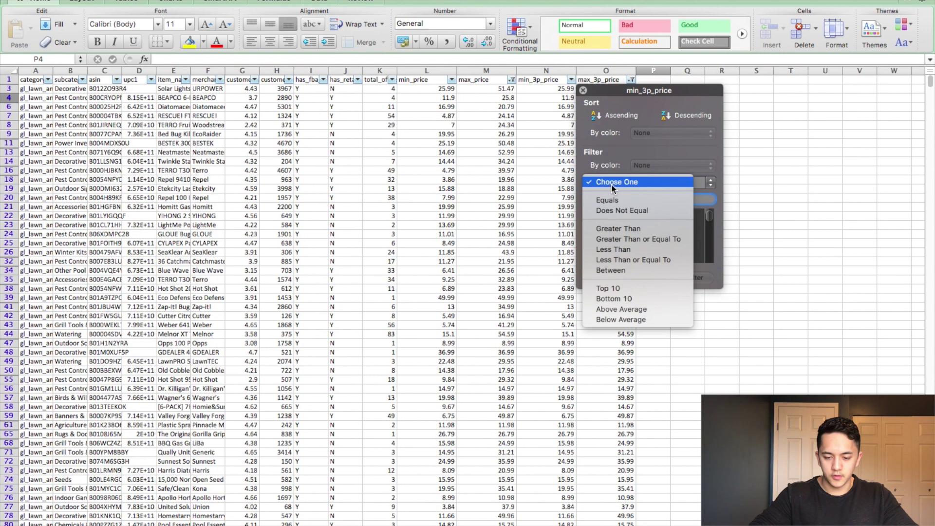
click(641, 229)
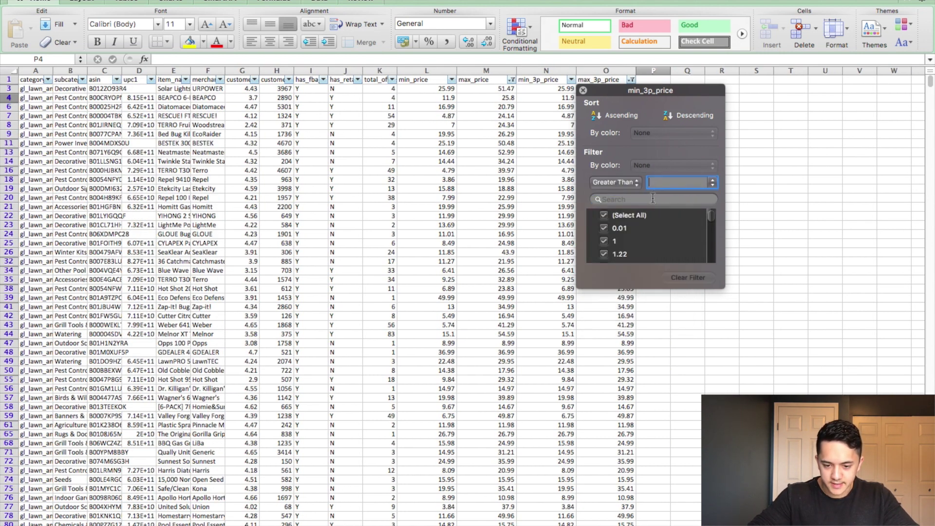
text(17)
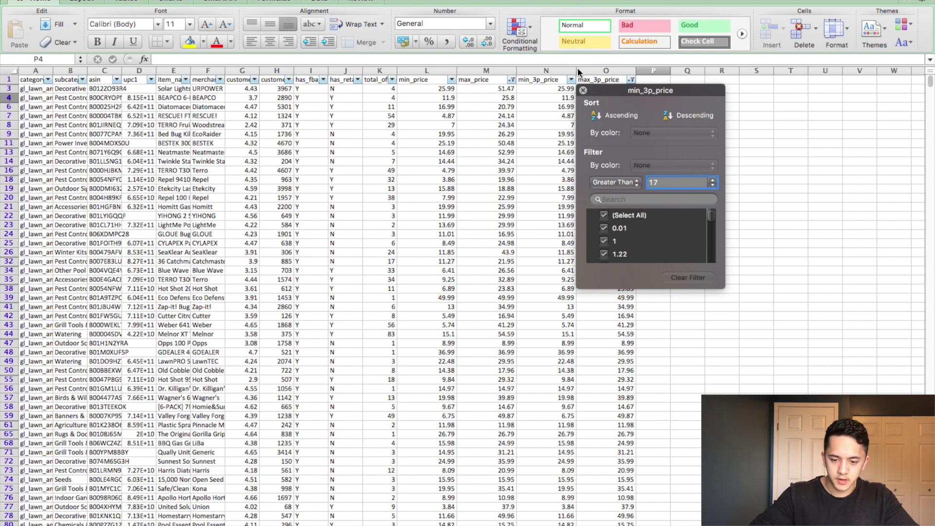
click(584, 90)
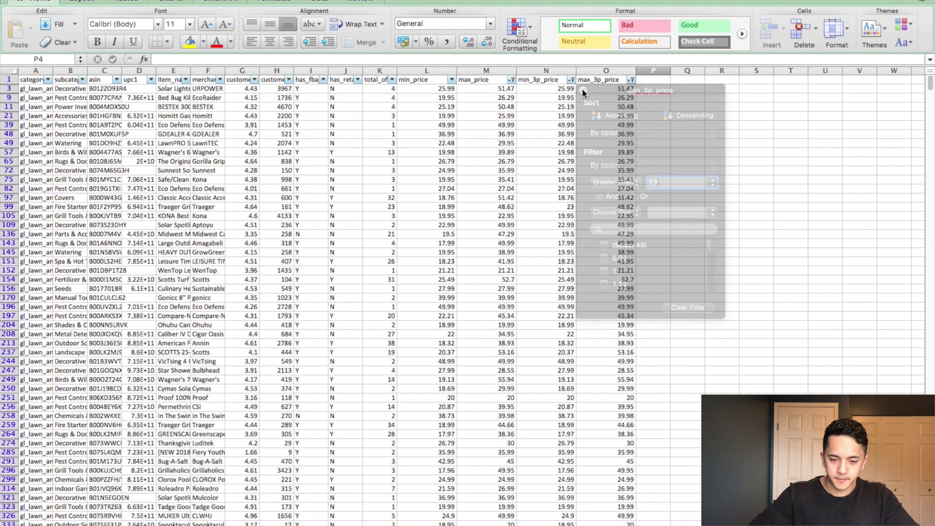
Step: Filter min_price to values greater than 17
click(452, 79)
click(492, 183)
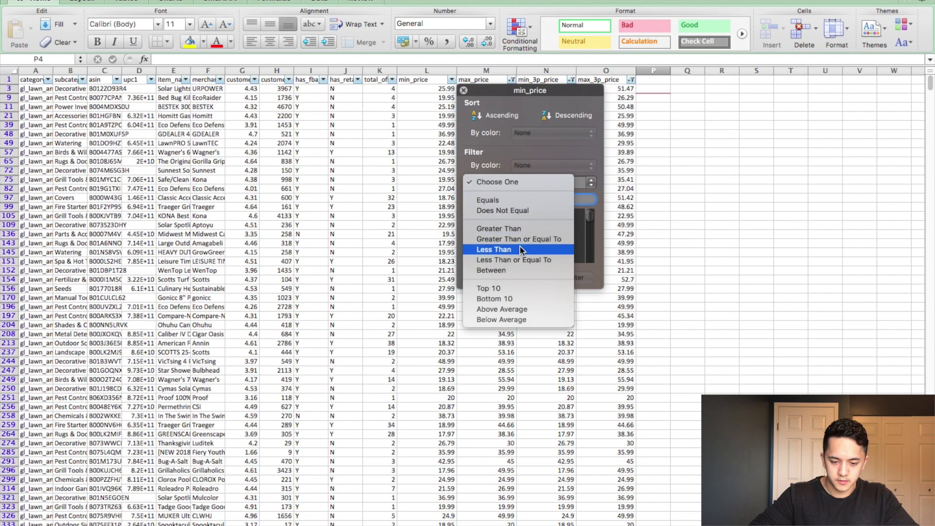
click(516, 229)
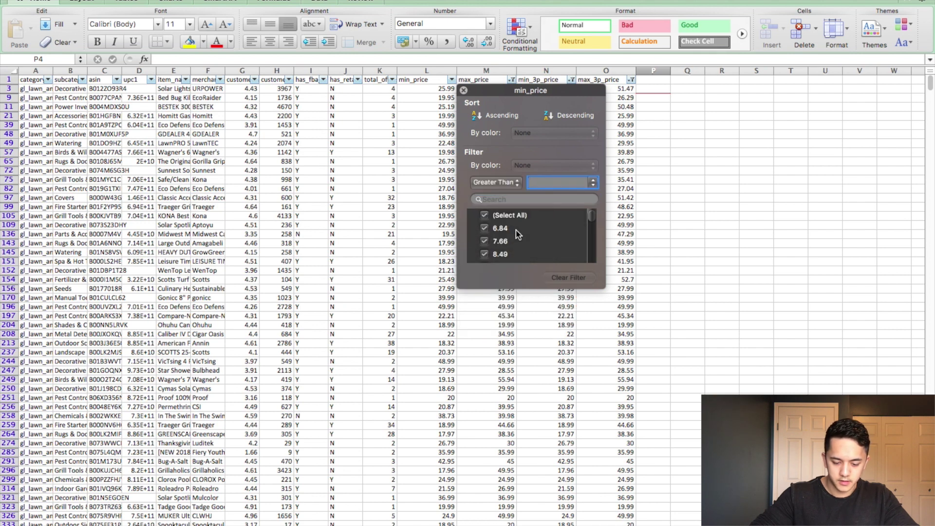
text(17)
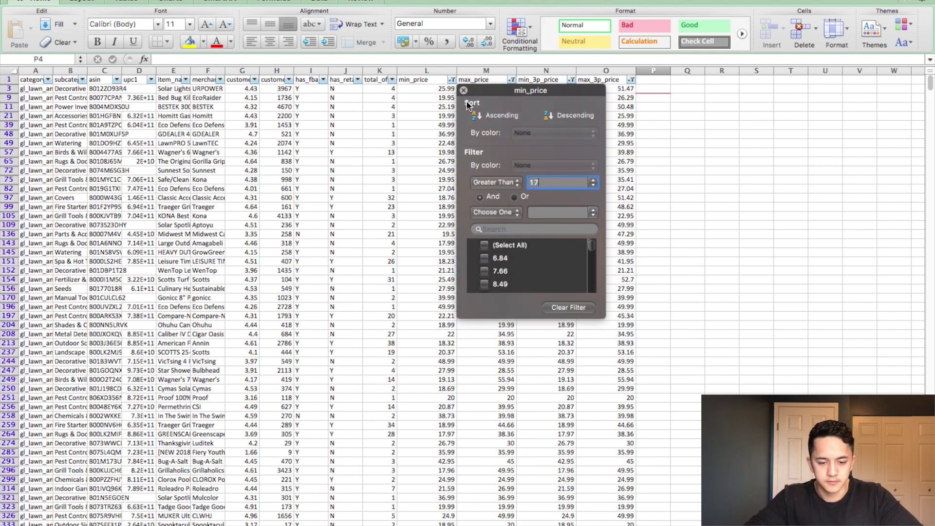
click(464, 91)
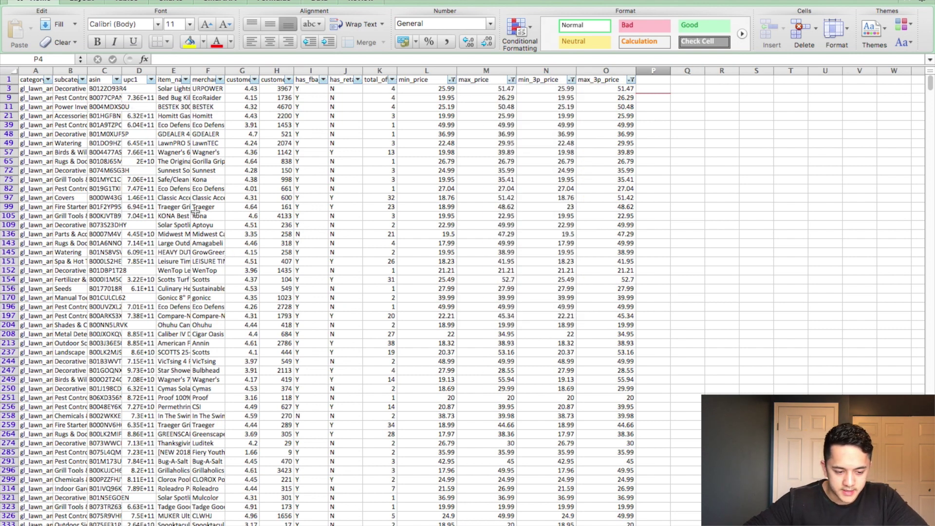
Step: Widen the customer_average column so its header is readable
scroll(195, 212, down, 5)
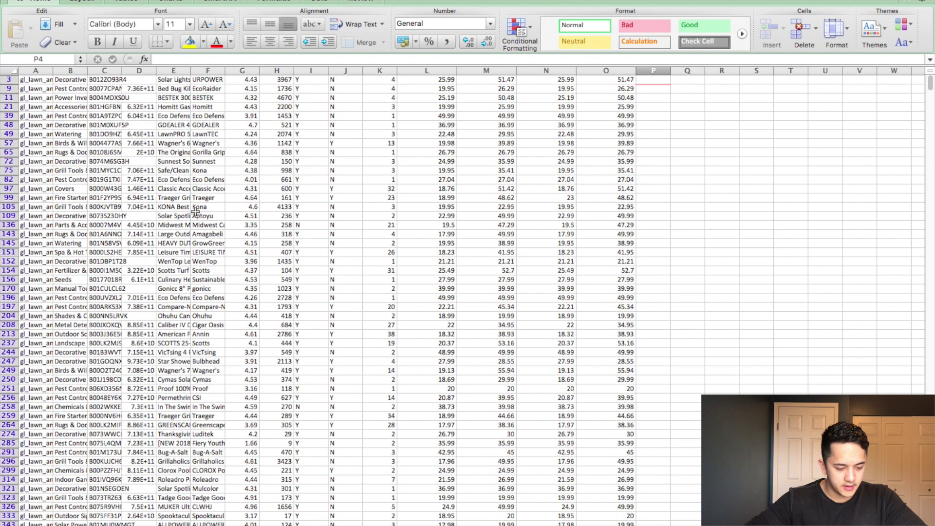
scroll(195, 211, down, 1)
scroll(195, 211, down, 2)
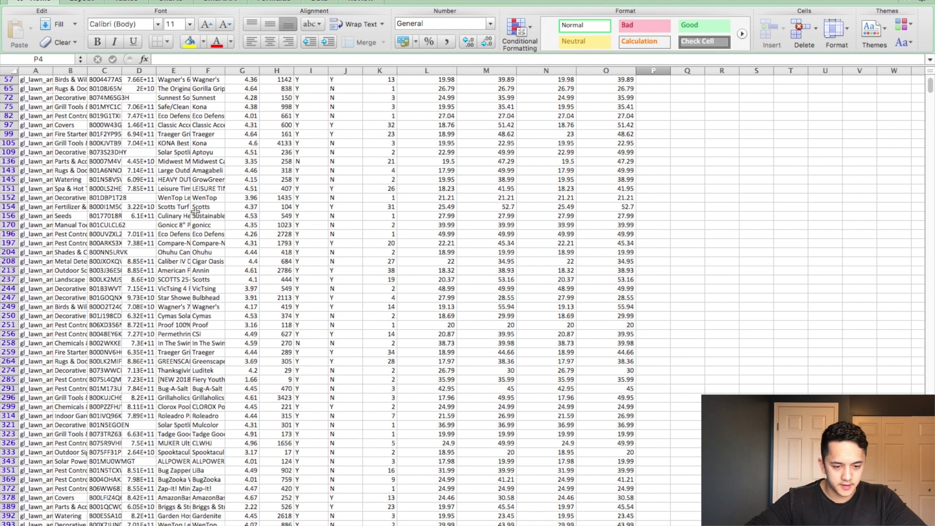
scroll(195, 211, up, 5)
scroll(195, 212, up, 3)
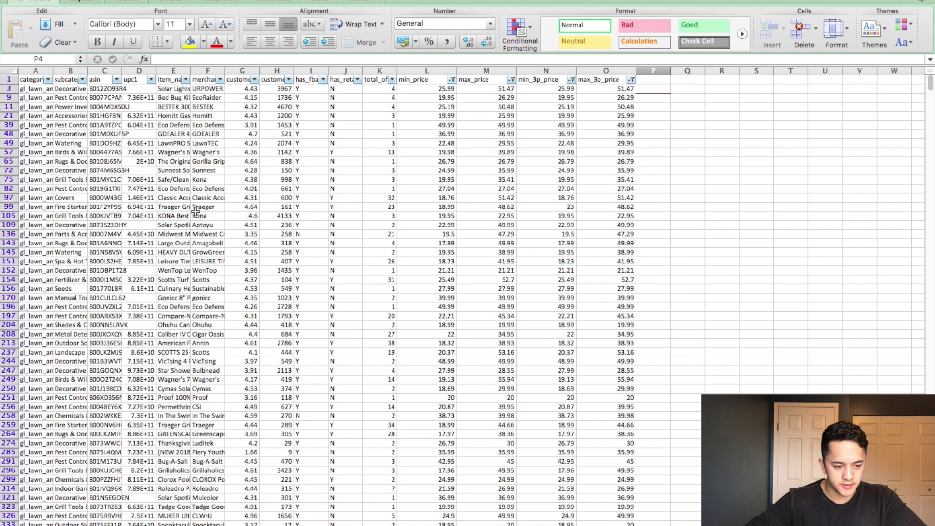
scroll(196, 211, right, 1)
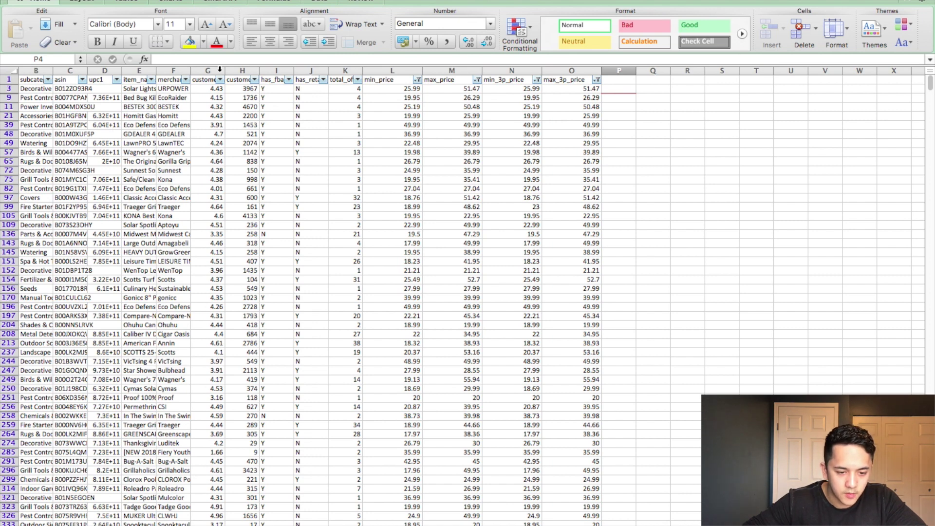
drag(226, 71, 344, 76)
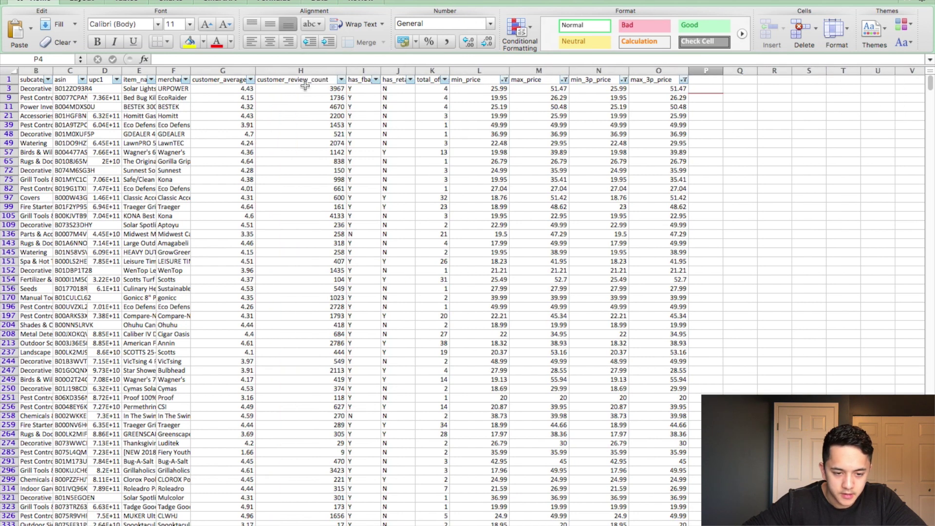
Step: Filter customer_review_count to values less than 51
click(340, 79)
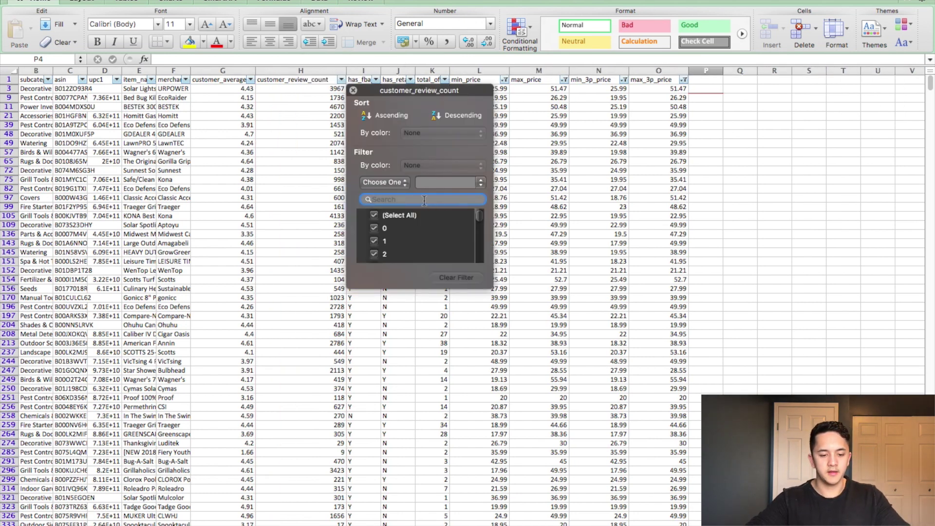
click(393, 183)
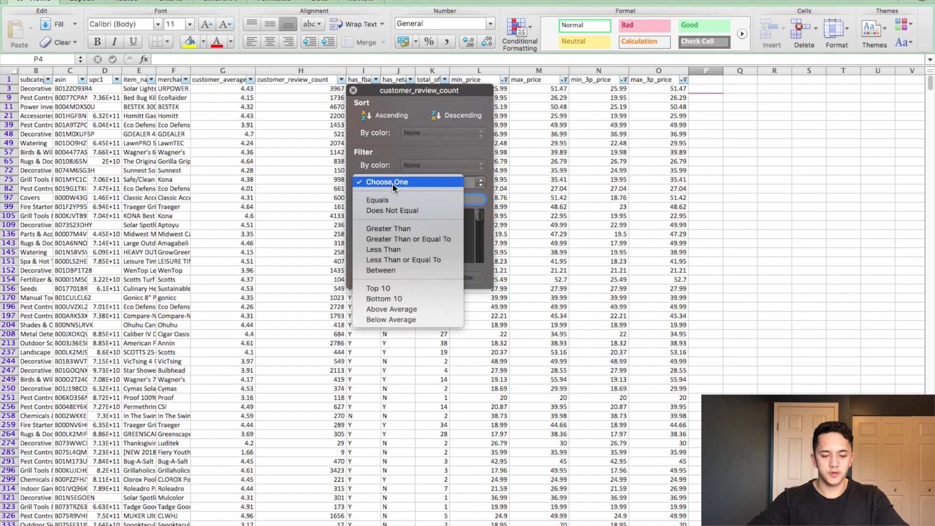
click(421, 249)
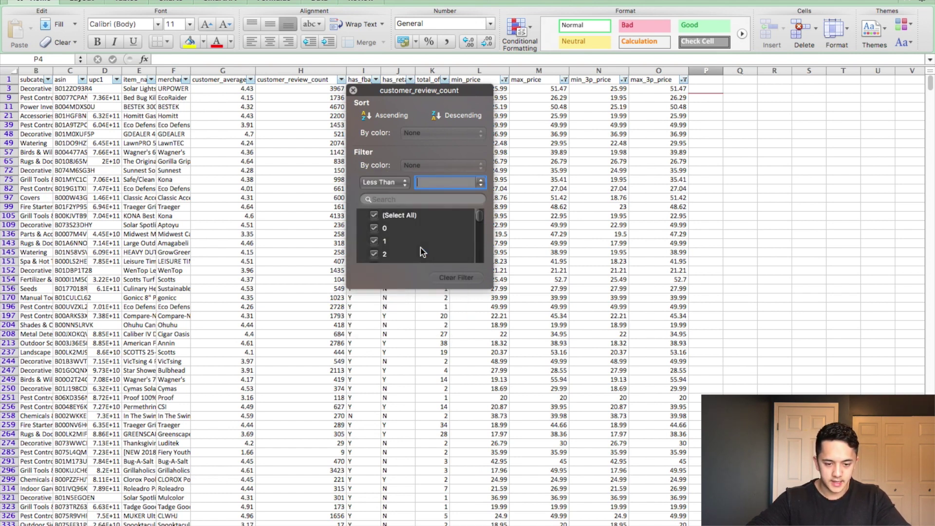
text(51)
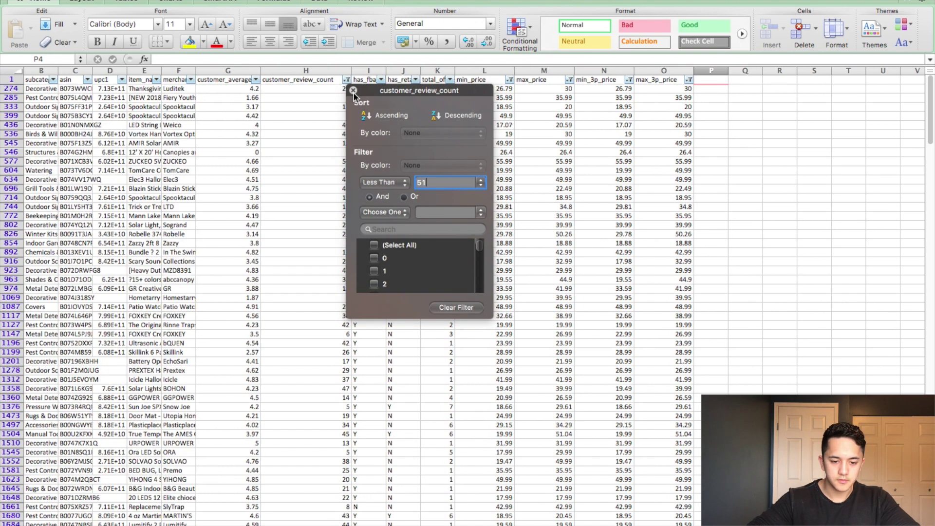
click(353, 91)
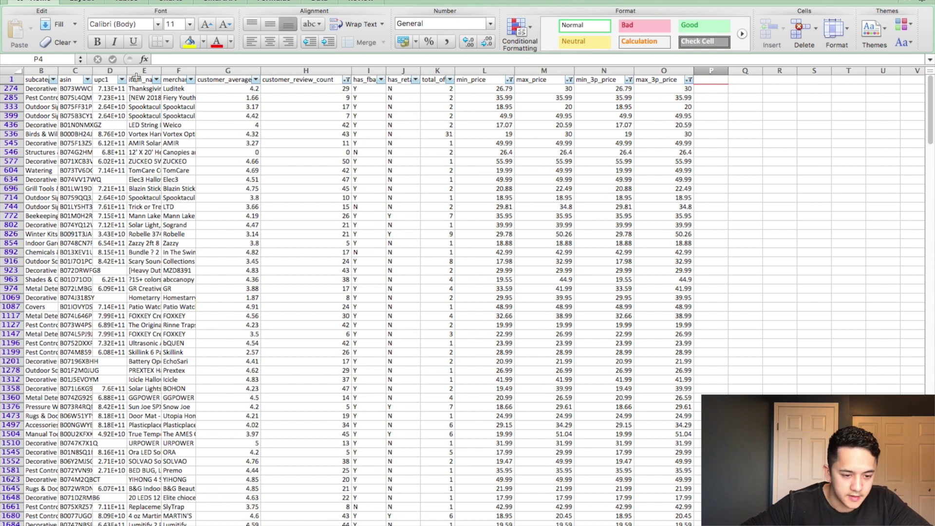
Step: Widen the item_name column and read the full product names around E274–E333
drag(161, 72, 257, 72)
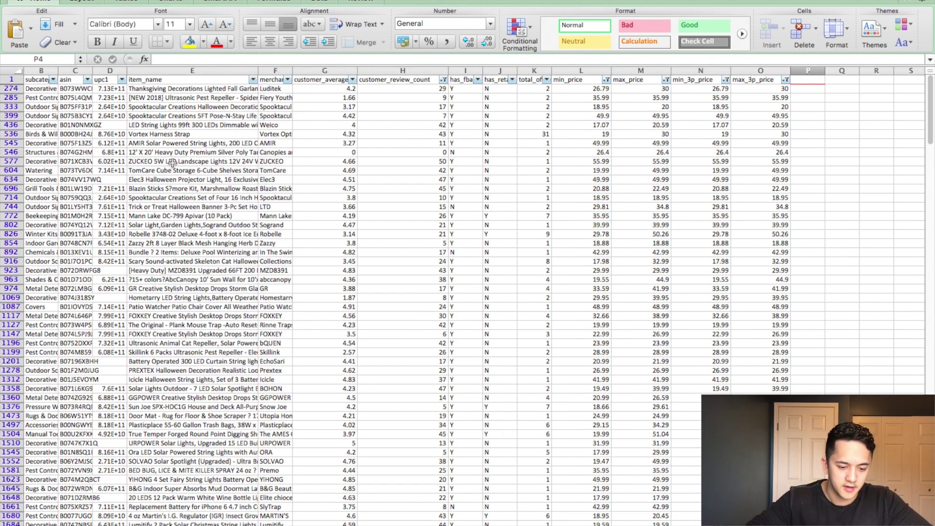
click(164, 104)
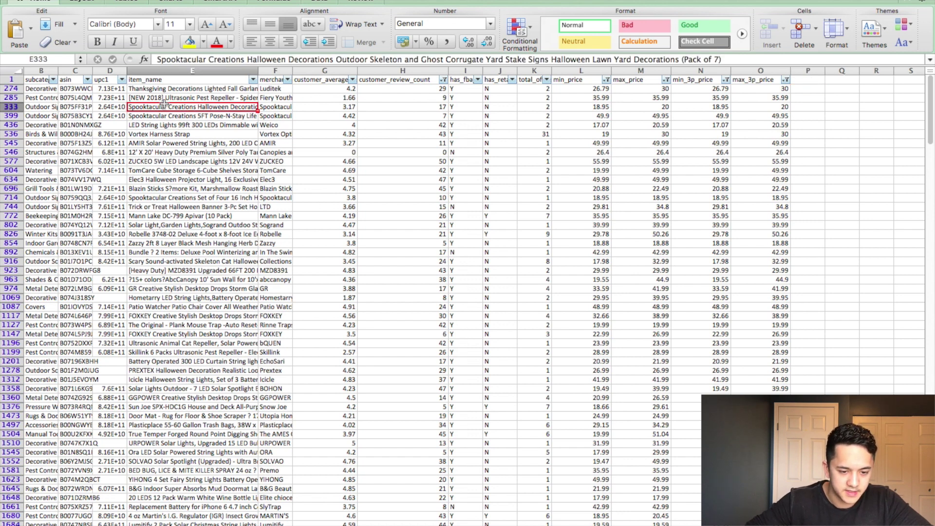
key(Up)
key(Up)
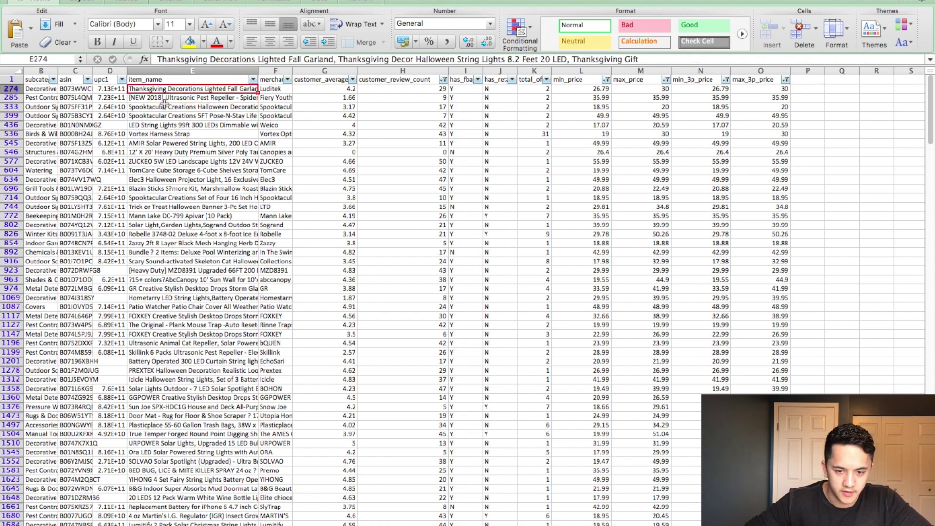
key(Down)
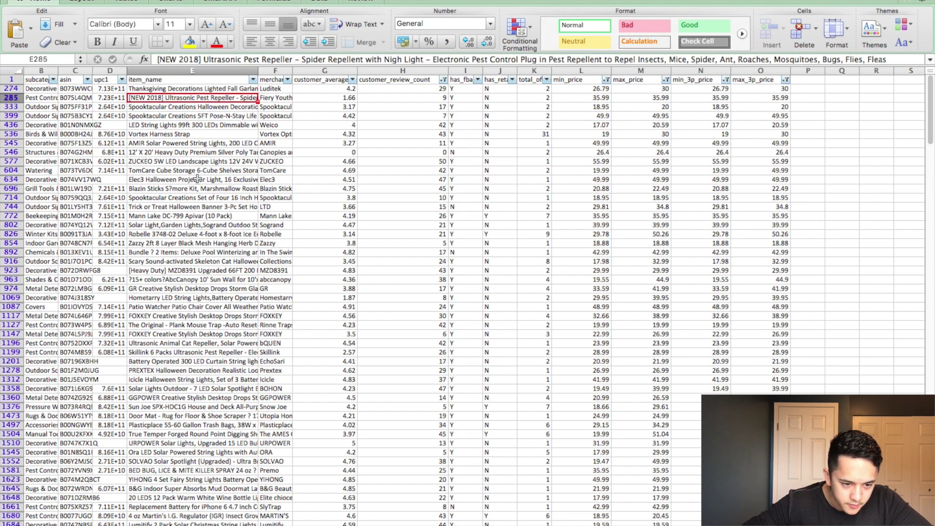
Step: Step through the filtered item names from E577 down to E1814
key(Down)
key(Down)
key(Down)
key(Down)
key(Down)
key(Down)
key(Down)
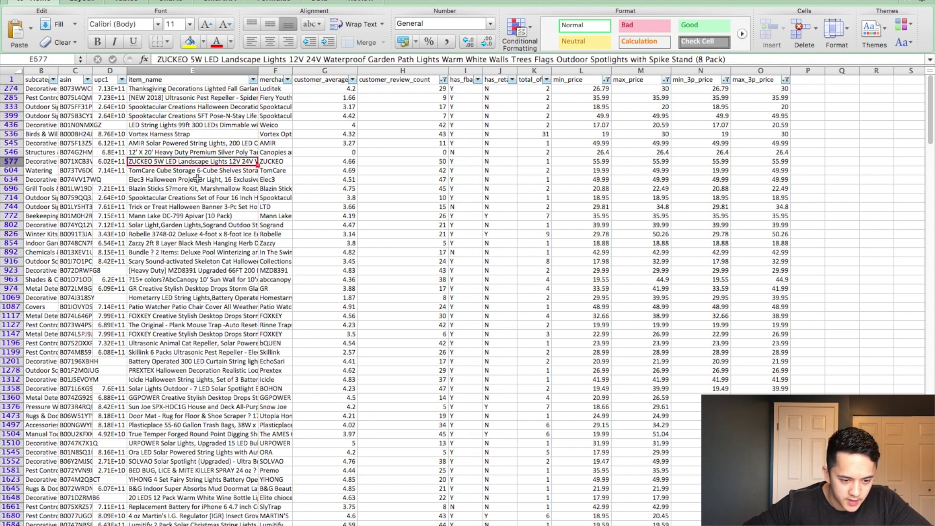
key(Down)
key(Down)
key(Down)
key(Down)
key(Down)
key(Down)
key(Down)
key(Down)
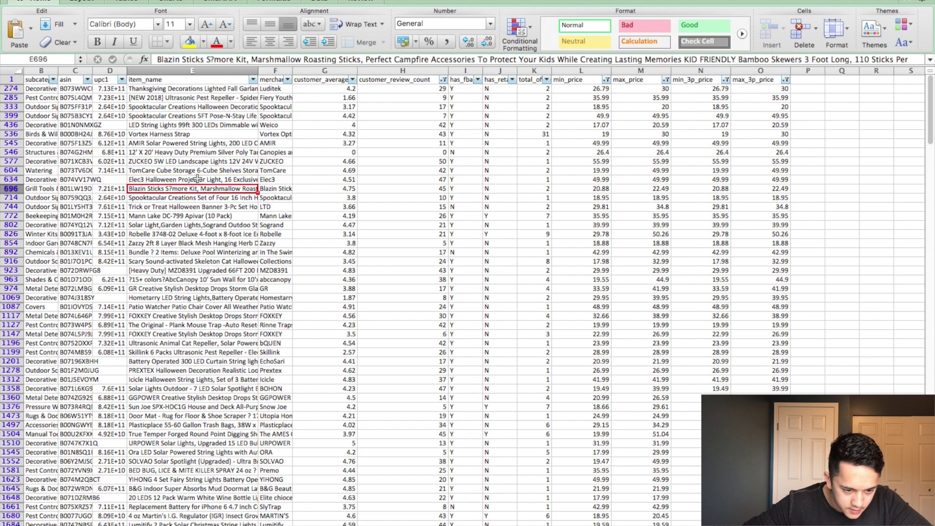
key(Down)
key(Down)
key(Down)
key(Down)
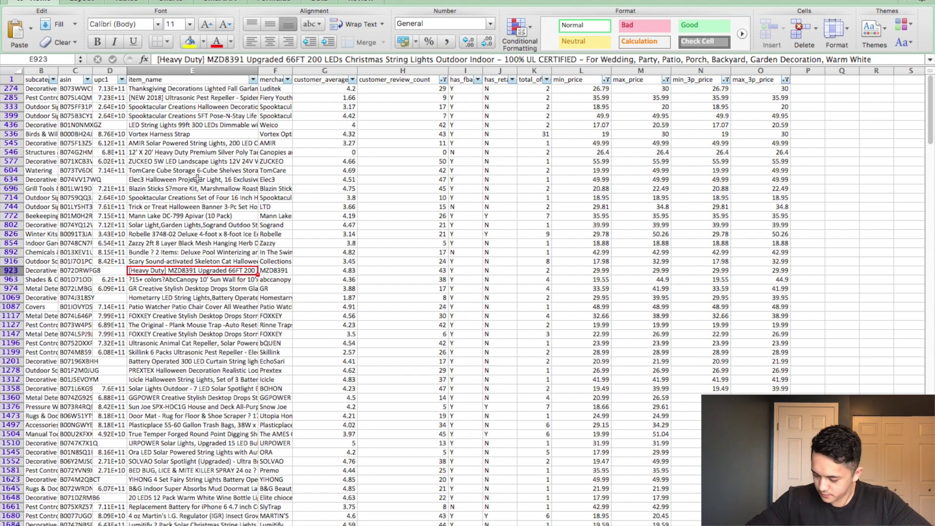
key(Down)
key(Down)
key(Down)
key(Down)
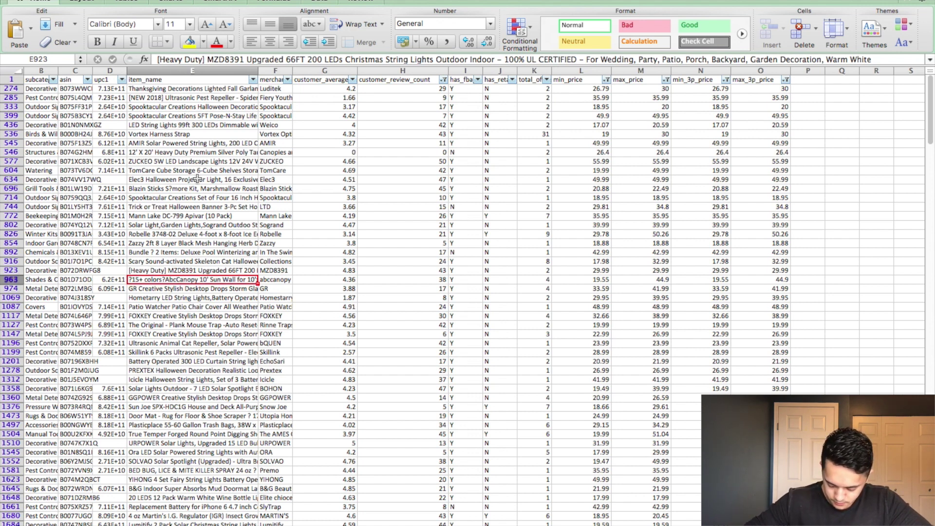
key(Down)
key(Down)
key(Down)
key(Down)
key(Down)
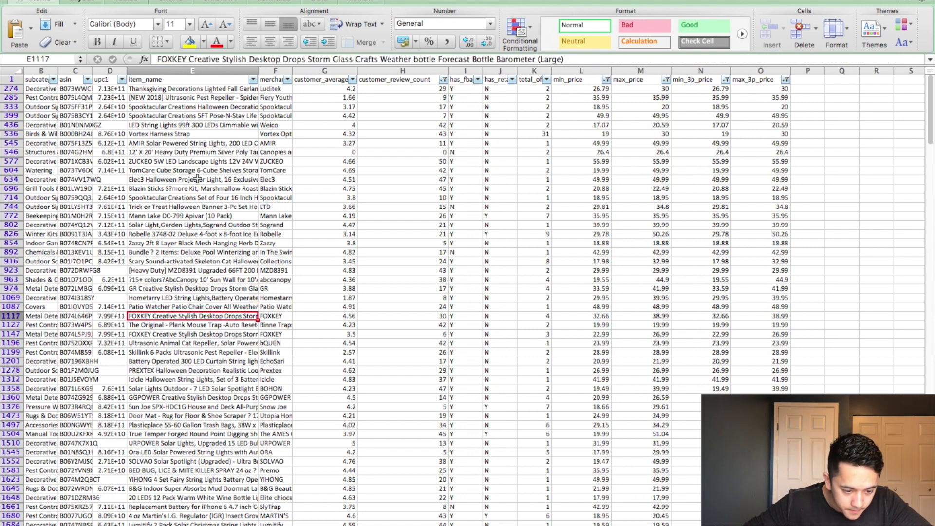
key(Down)
key(Down)
key(Down)
key(Down)
key(Down)
key(Down)
key(Down)
key(Down)
key(Down)
key(Down)
key(Down)
key(Down)
key(Down)
key(Down)
key(Down)
key(Down)
key(Down)
key(Down)
key(Down)
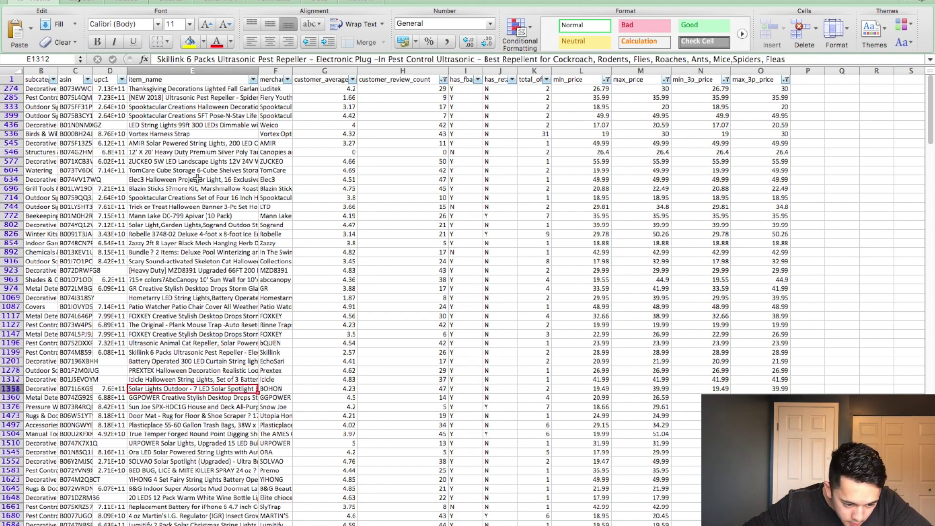
key(Down)
key(Down)
key(Down)
key(Down)
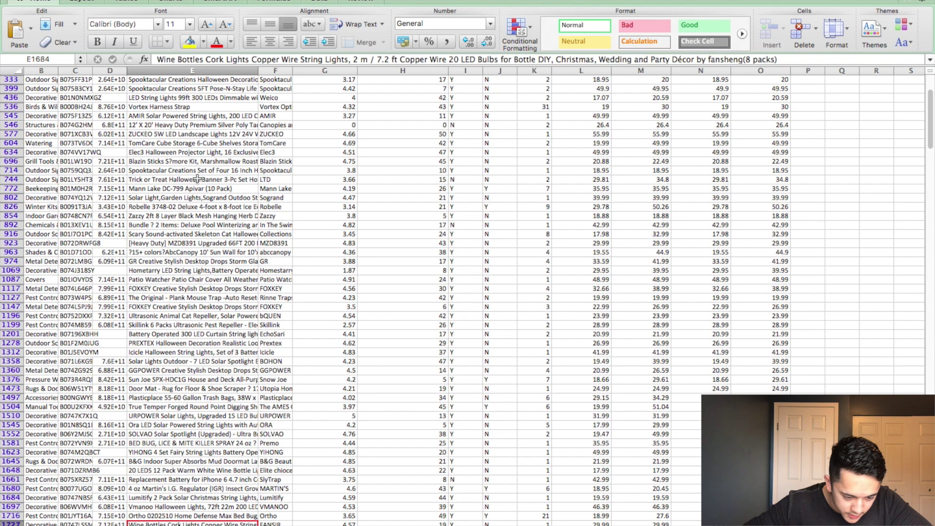
key(Down)
key(Down)
key(Down)
key(Down)
key(Down)
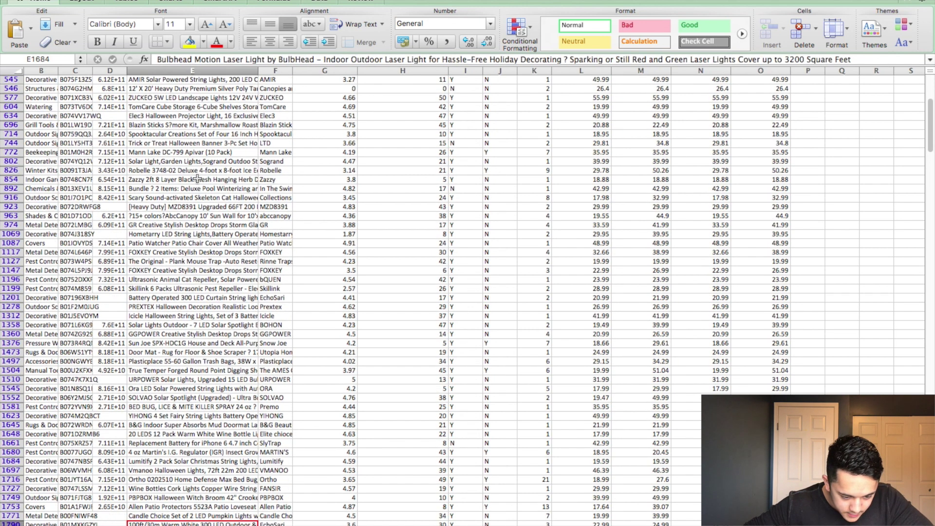
key(Down)
key(Down)
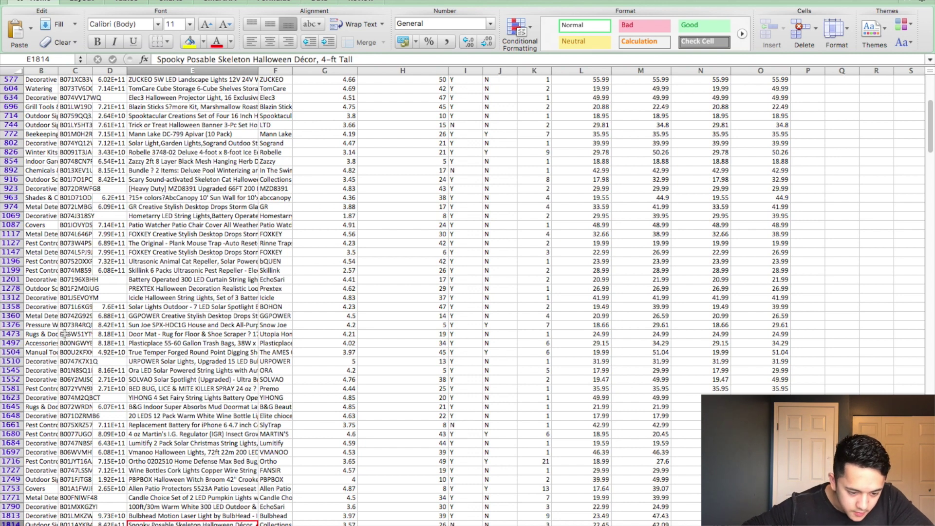
Step: Copy 'Wine Bottle Lights' from the E1648 product title and switch to the browser
click(147, 415)
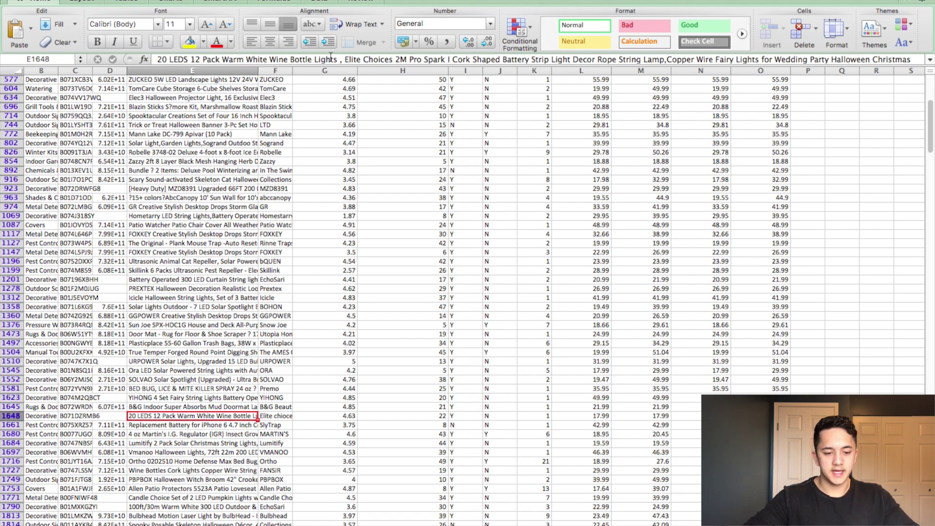
drag(337, 59, 269, 60)
key(super+c)
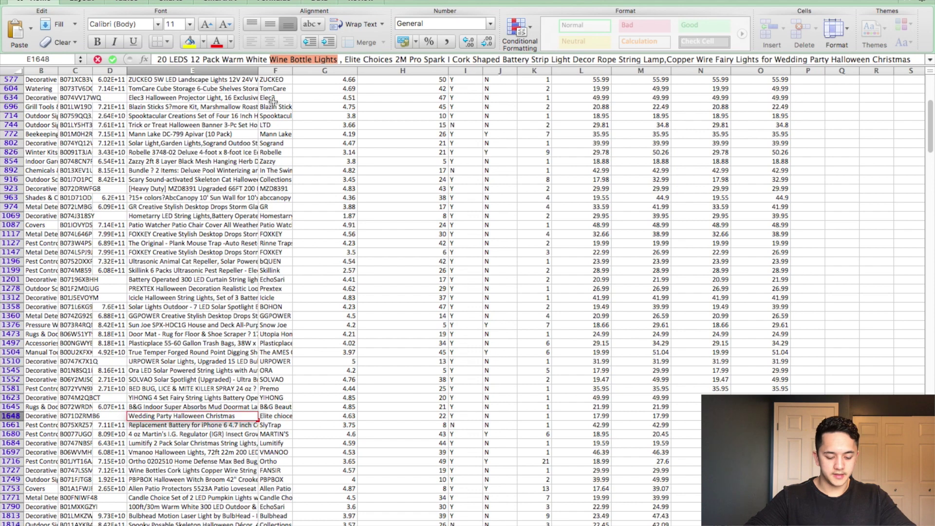
key(ctrl+Right)
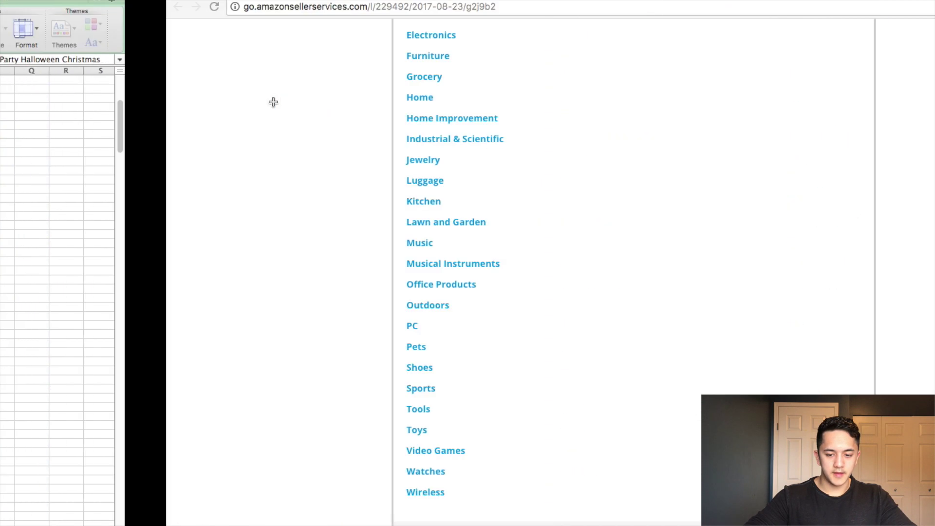
Step: Search Amazon for 'wine bottle lights'
key(ctrl+Right)
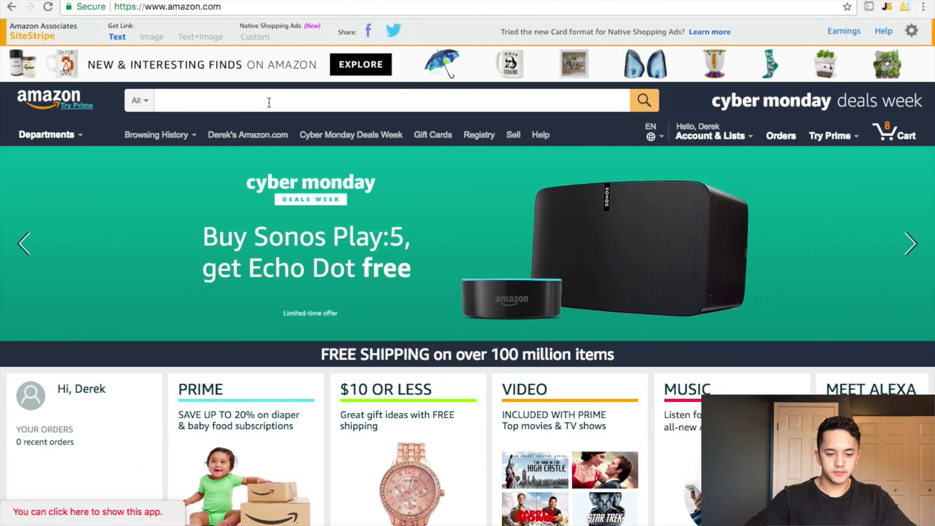
click(230, 103)
key(super+v)
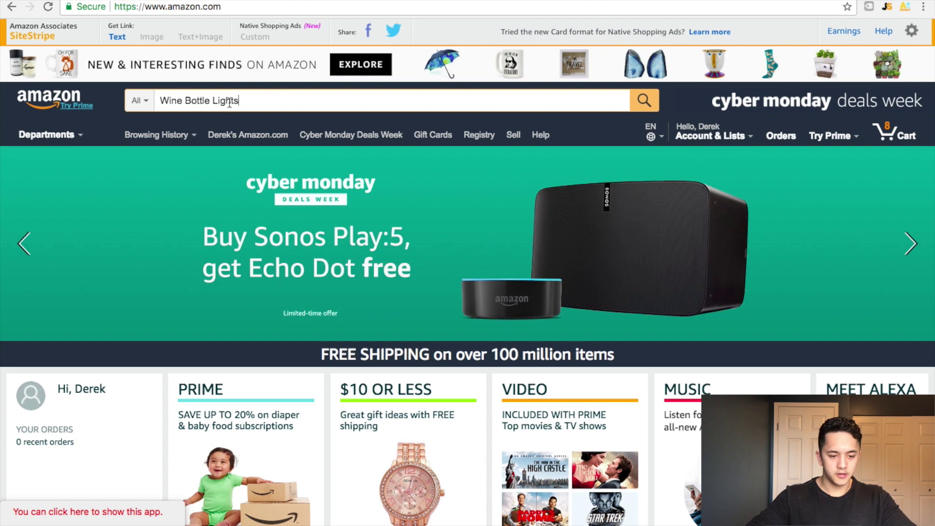
key(super+a)
text(wine)
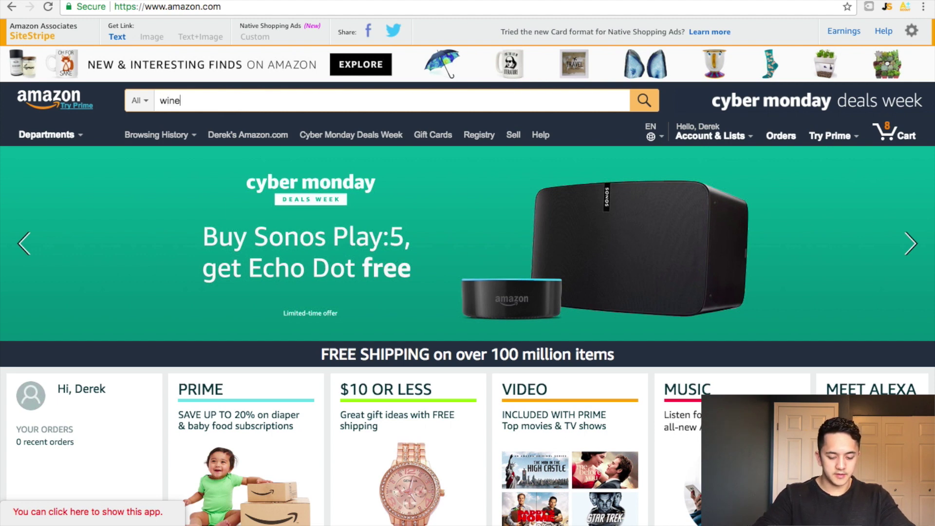
text( bott)
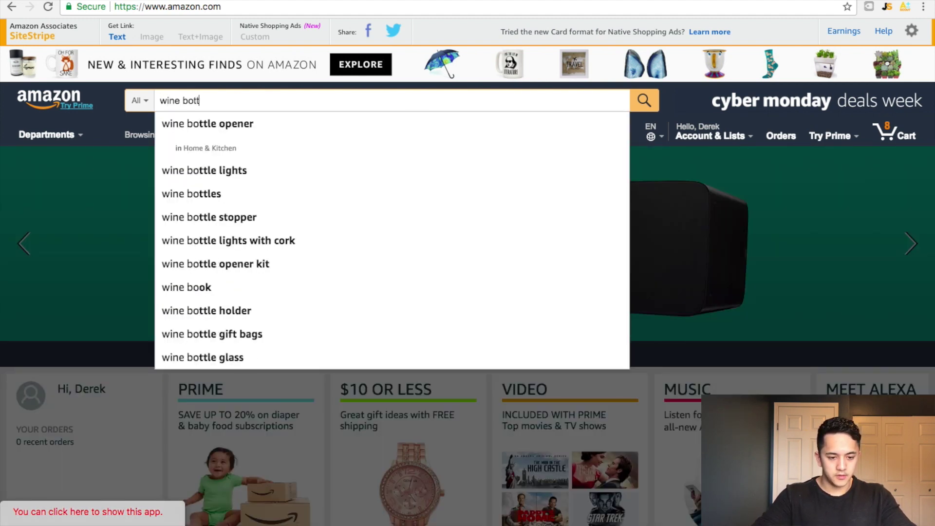
key(Down)
key(Down)
key(Down)
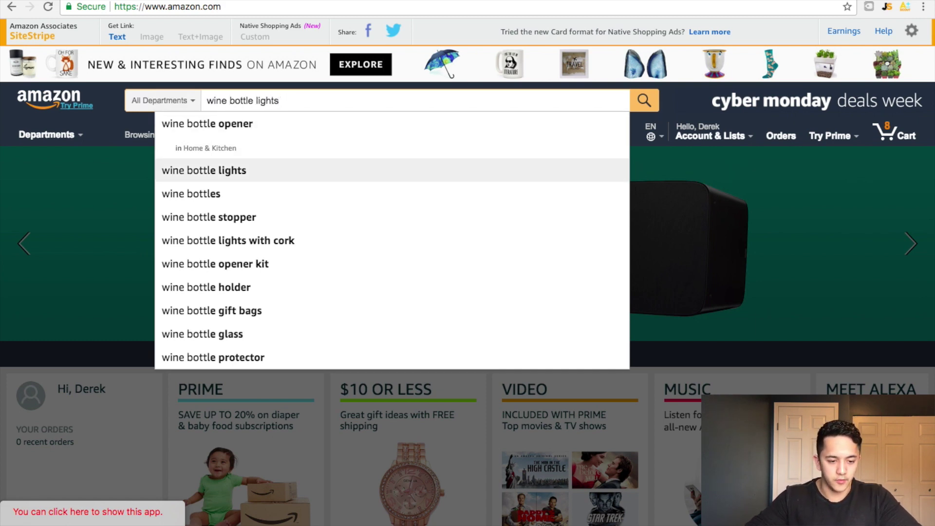
key(Return)
Step: Scroll through the wine bottle lights results, 1-16 of 14,218 listings
scroll(269, 237, down, 1)
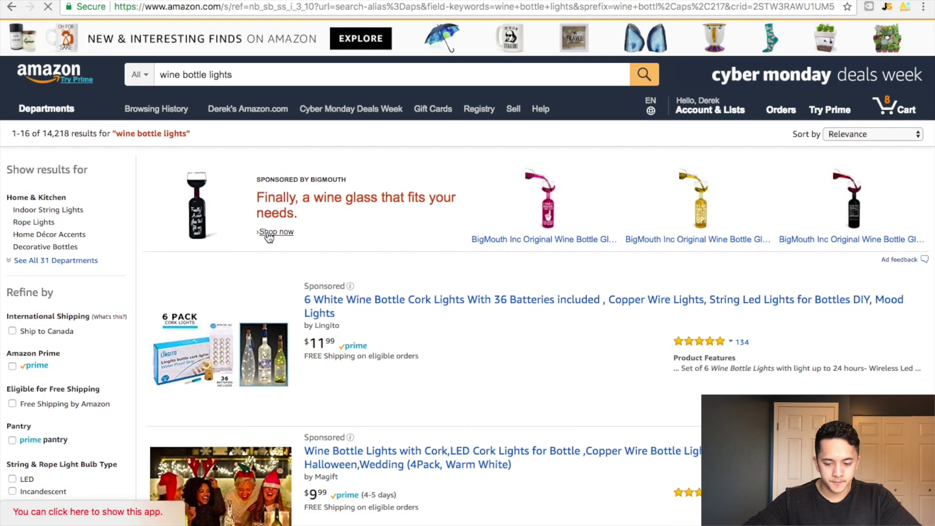
scroll(268, 237, down, 2)
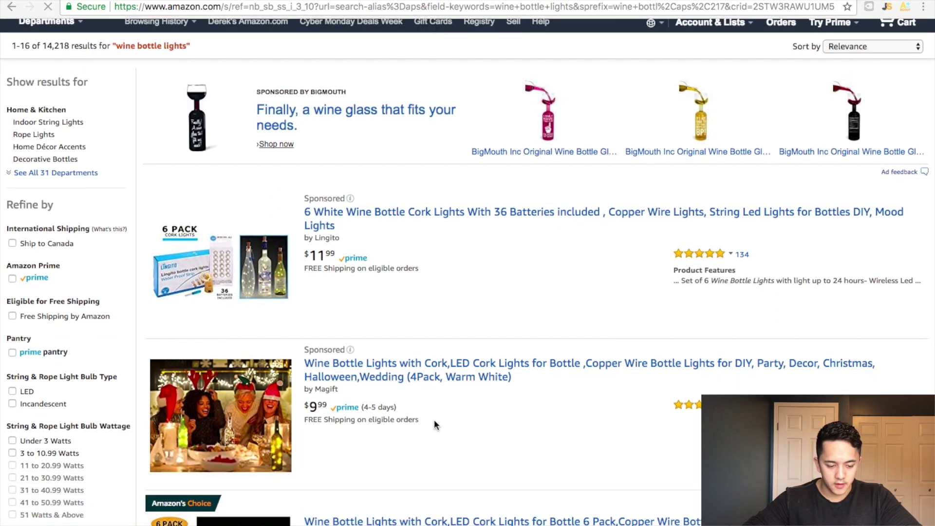
scroll(434, 421, down, 2)
scroll(434, 421, down, 5)
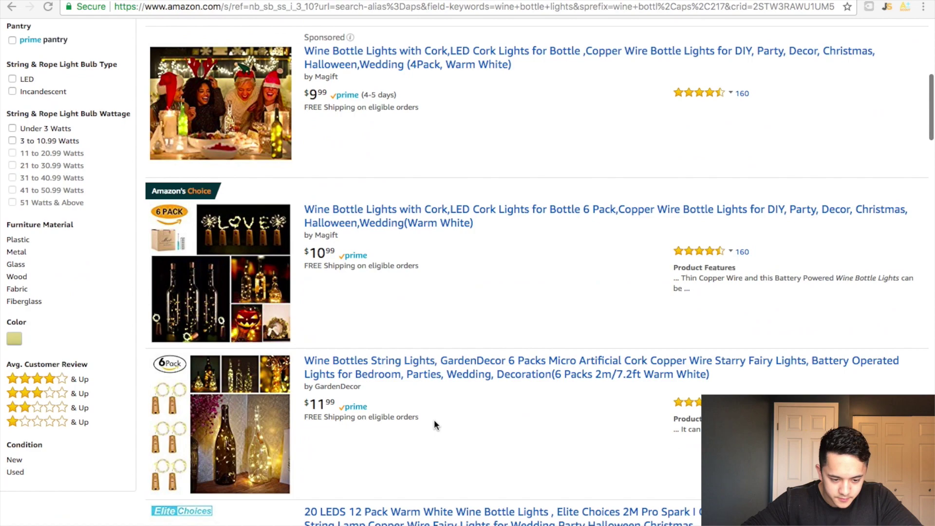
scroll(434, 422, down, 15)
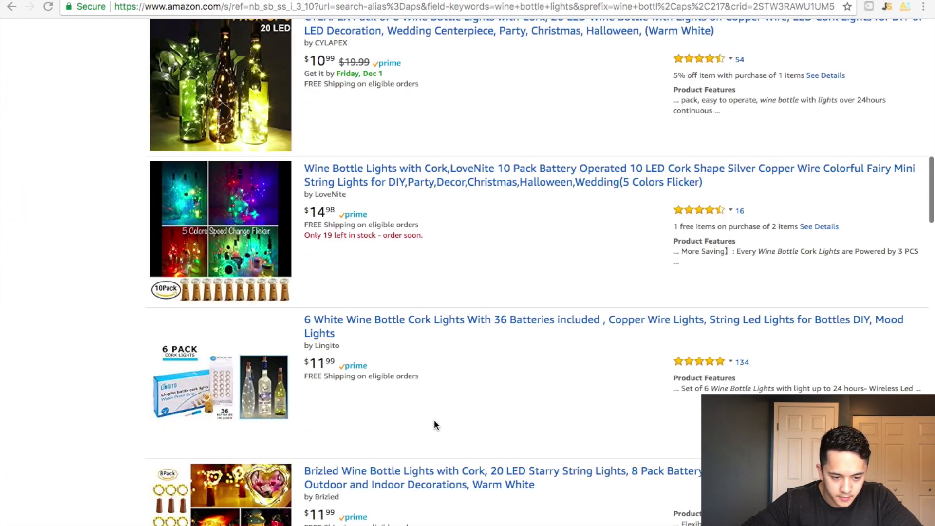
scroll(434, 419, down, 10)
scroll(434, 420, up, 20)
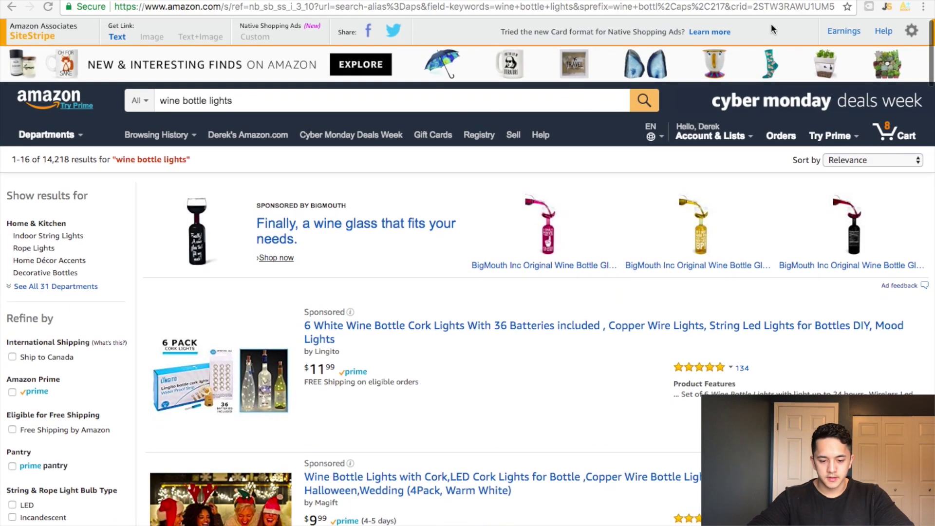
Step: Open Jungle Scout stats on the wine bottle lights results and extract the next page
click(886, 7)
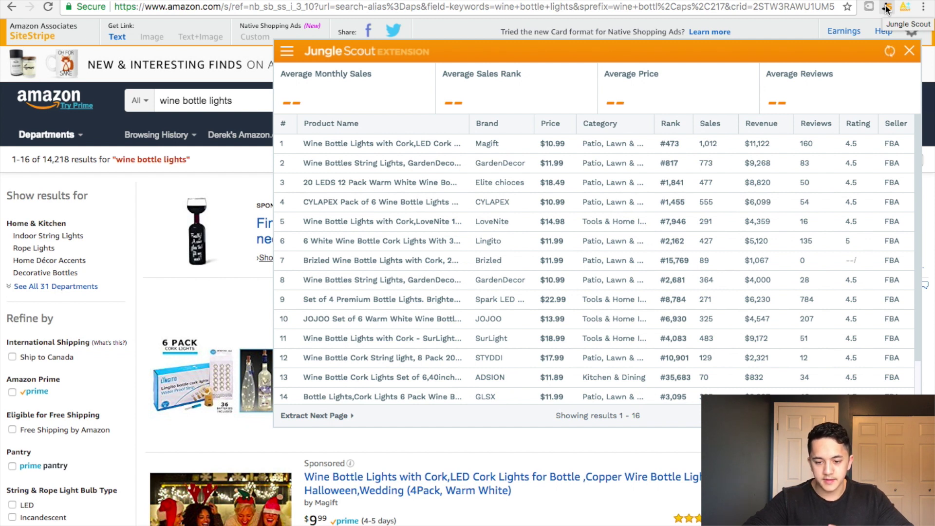
mouse_move(887, 3)
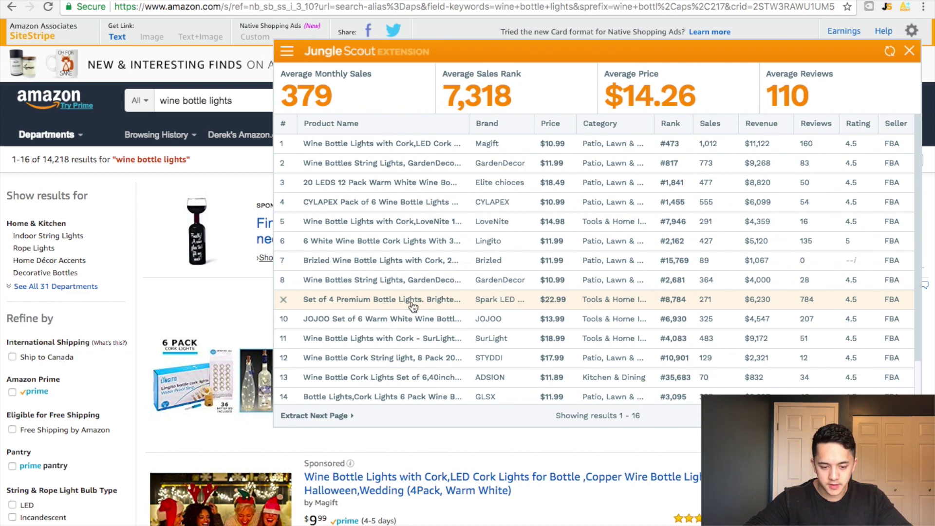
mouse_move(413, 306)
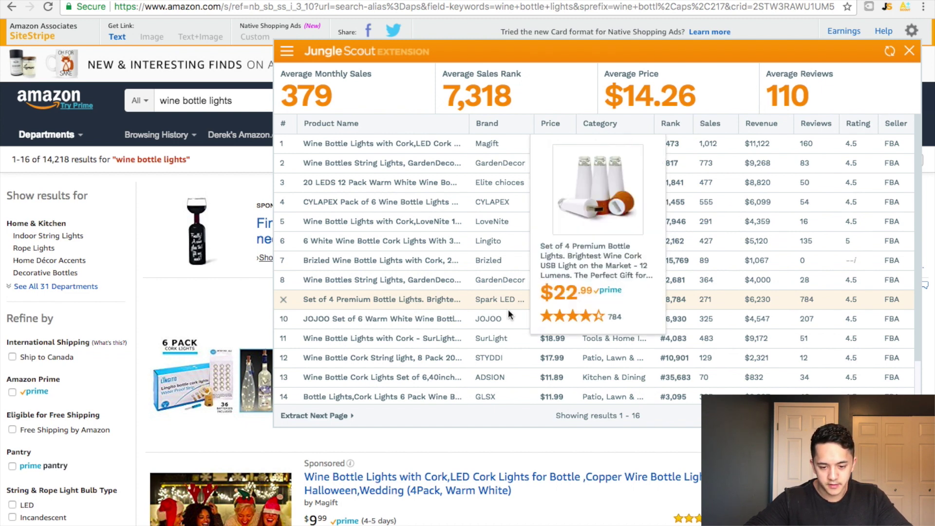
mouse_move(352, 346)
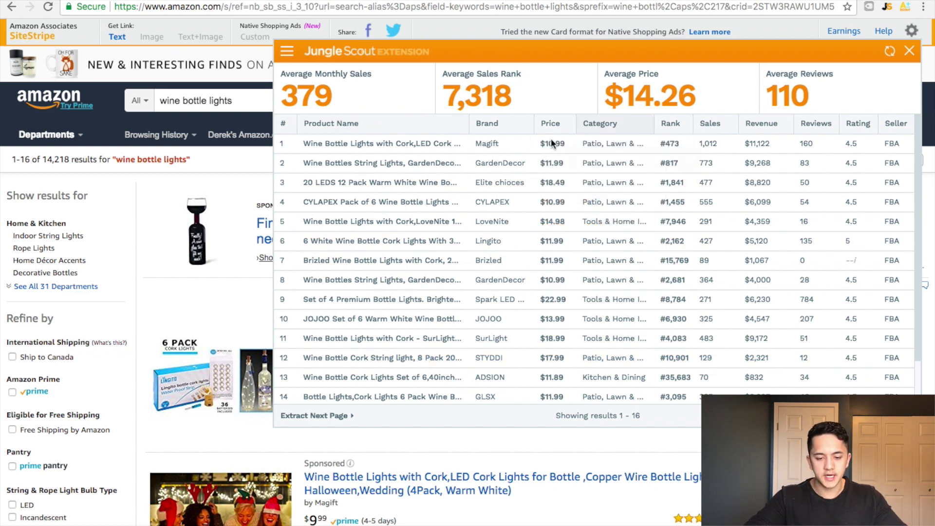
click(328, 423)
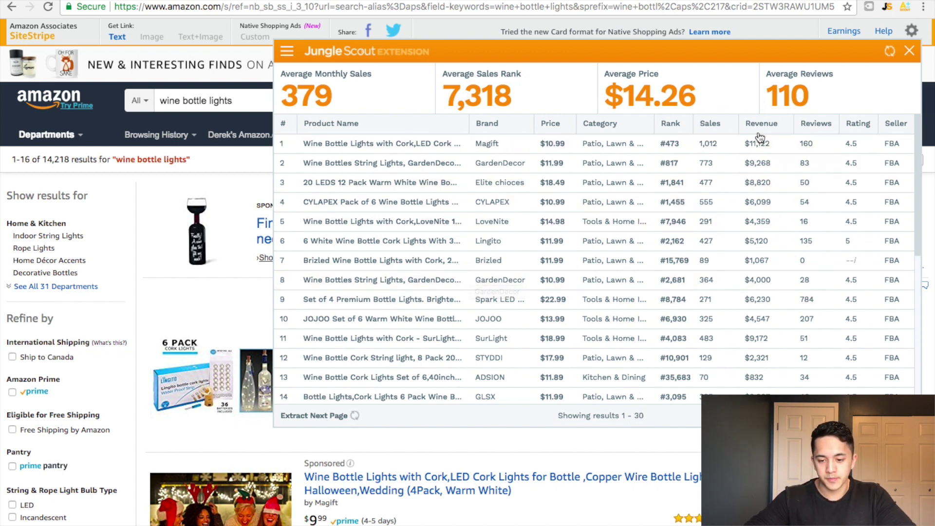
Step: Preview products across Jungle Scout's results 1-30, averaging 347 monthly sales and $13.66 price
mouse_move(430, 145)
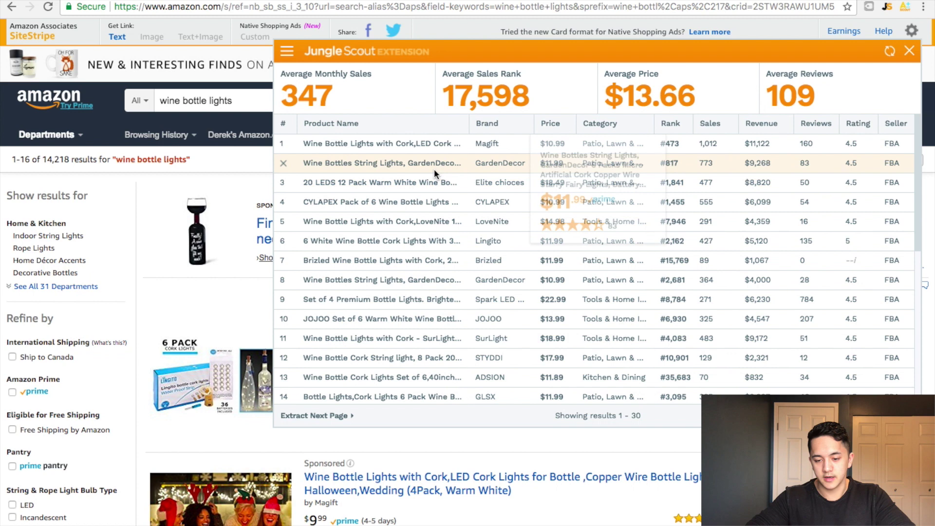
mouse_move(434, 168)
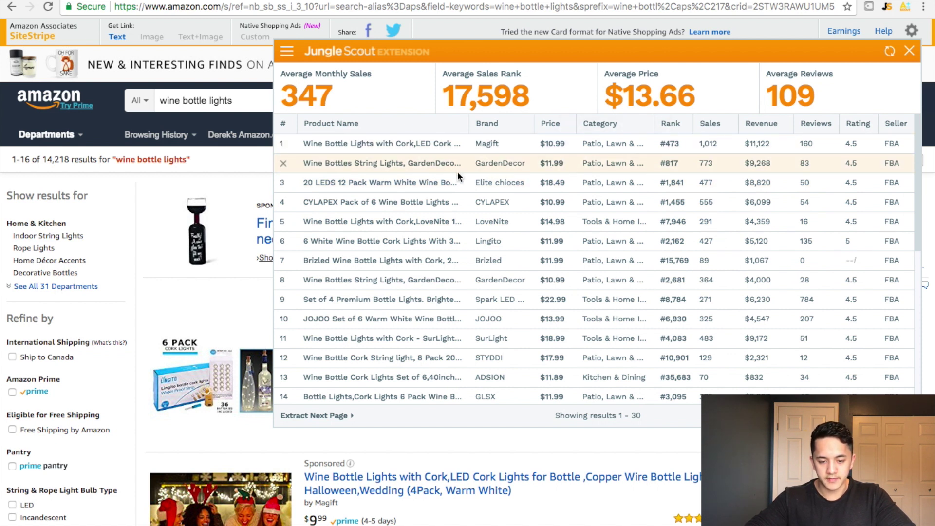
mouse_move(421, 186)
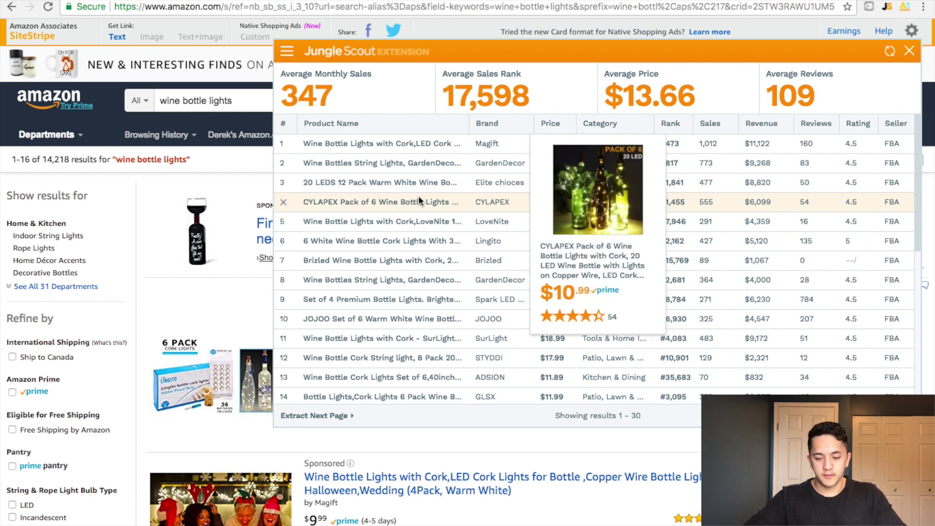
mouse_move(392, 213)
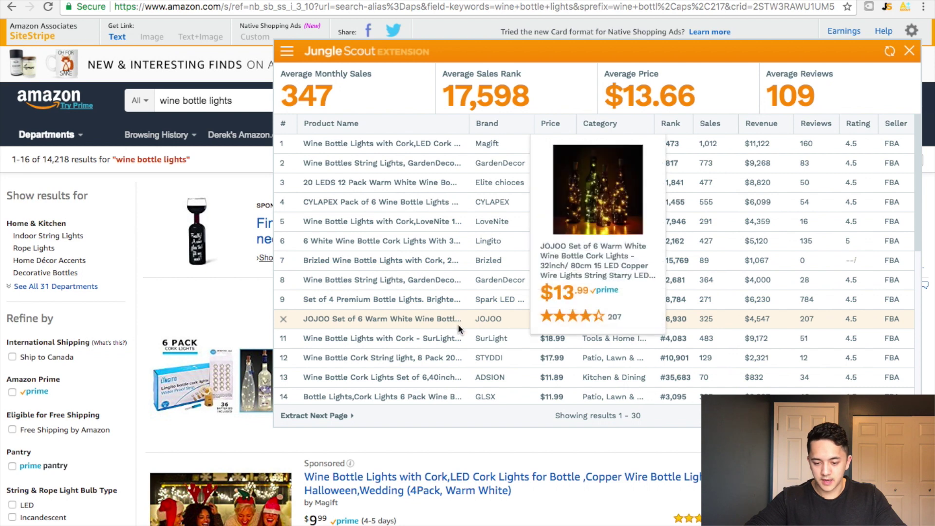
mouse_move(460, 348)
scroll(460, 348, down, 1)
scroll(460, 347, down, 6)
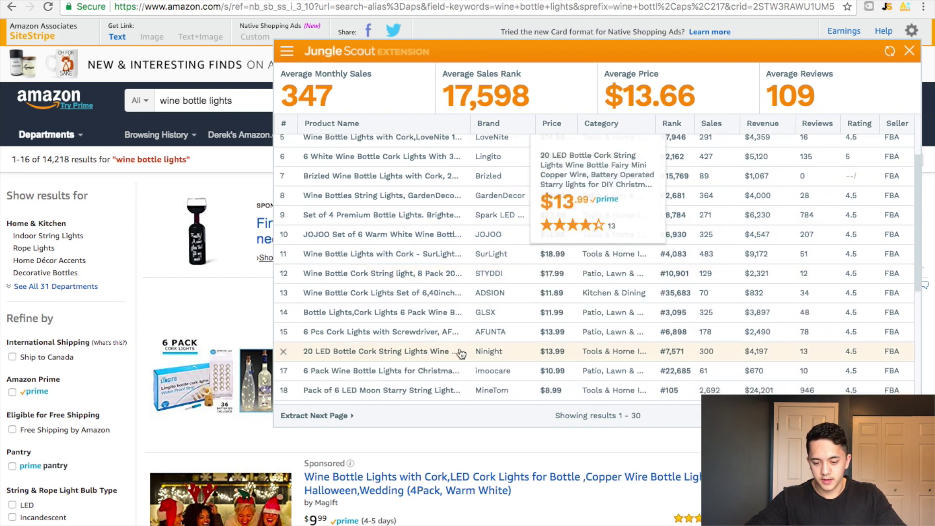
scroll(458, 322, up, 6)
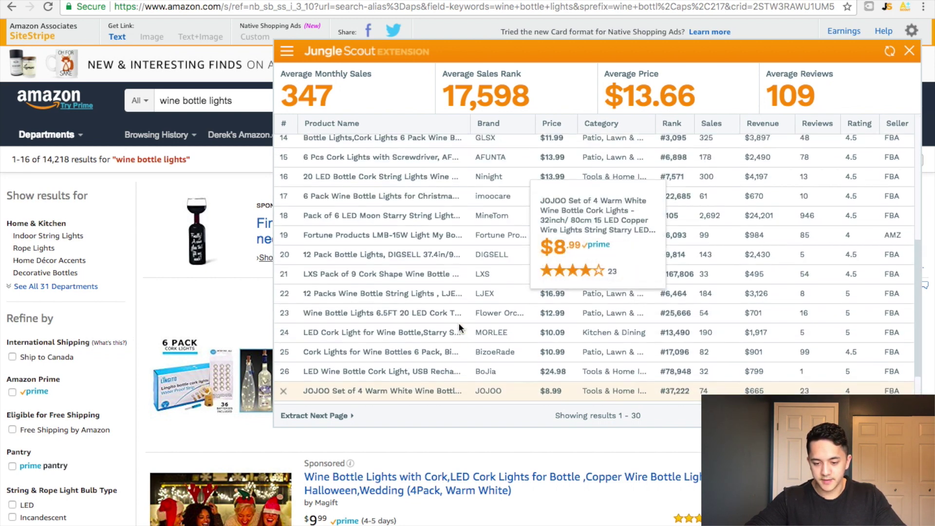